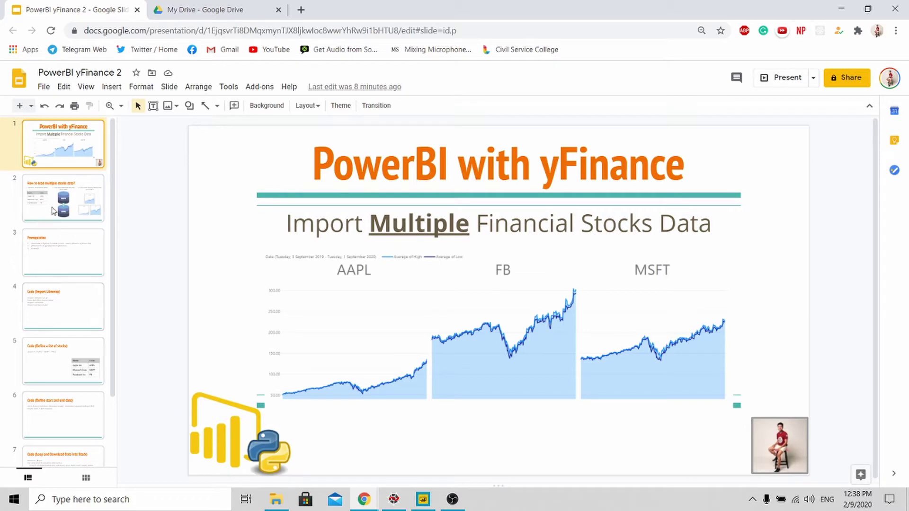
Show slide 3, the Prerequisites slide listing Anaconda + Python 3, yFinance and PowerBI
key(Down)
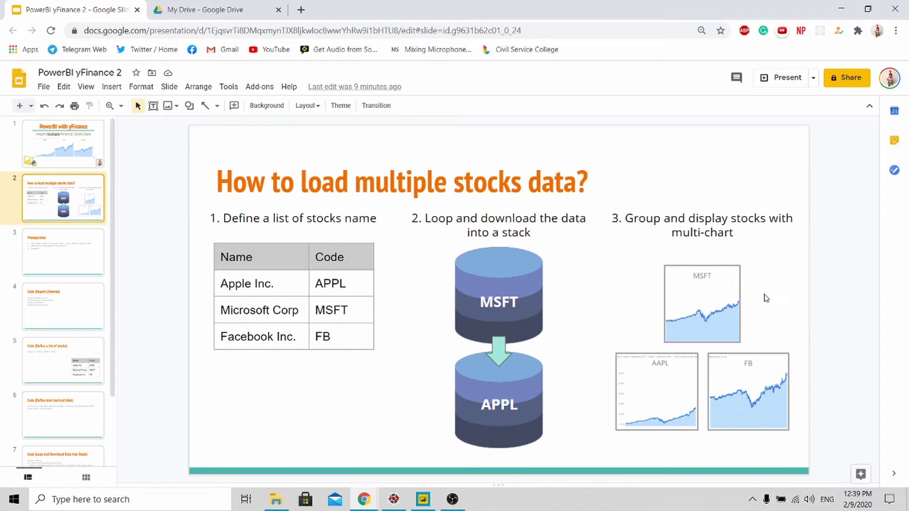
click(27, 260)
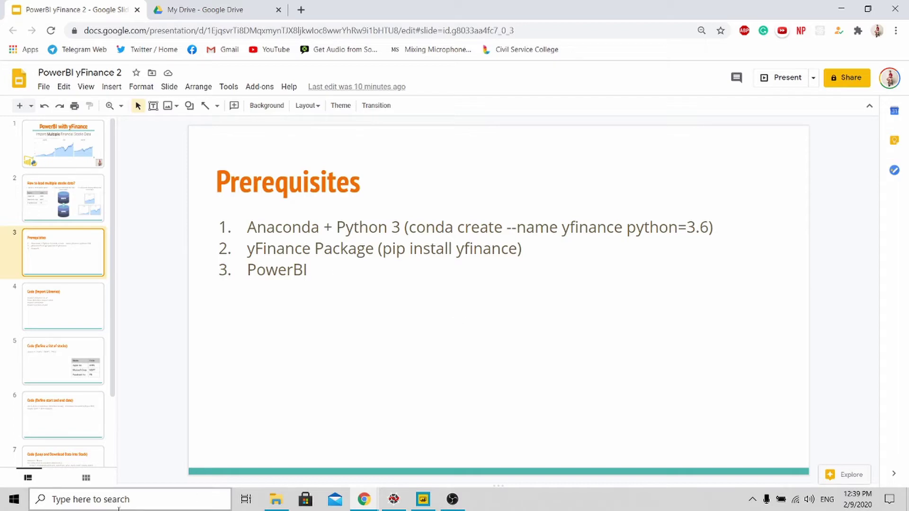
Launch Anaconda Prompt and run the conda create command copied from the slide
click(90, 500)
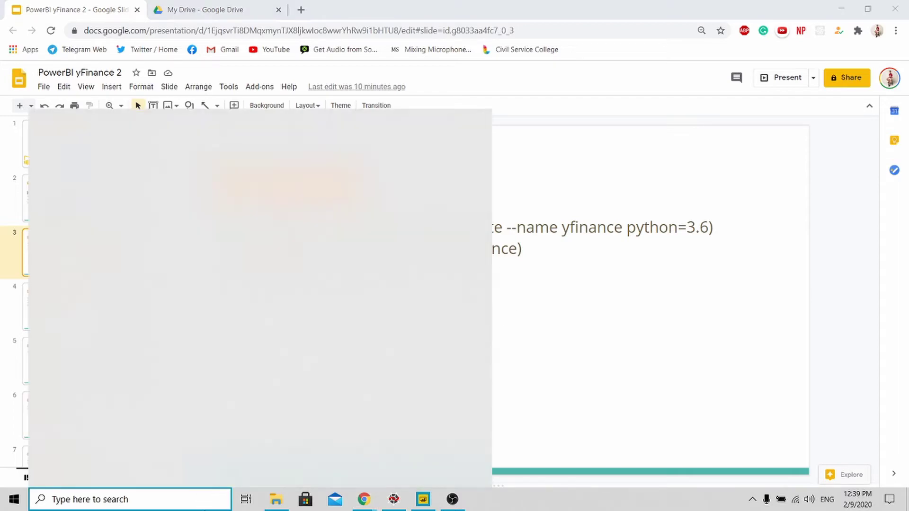
text(anaconda)
key(Return)
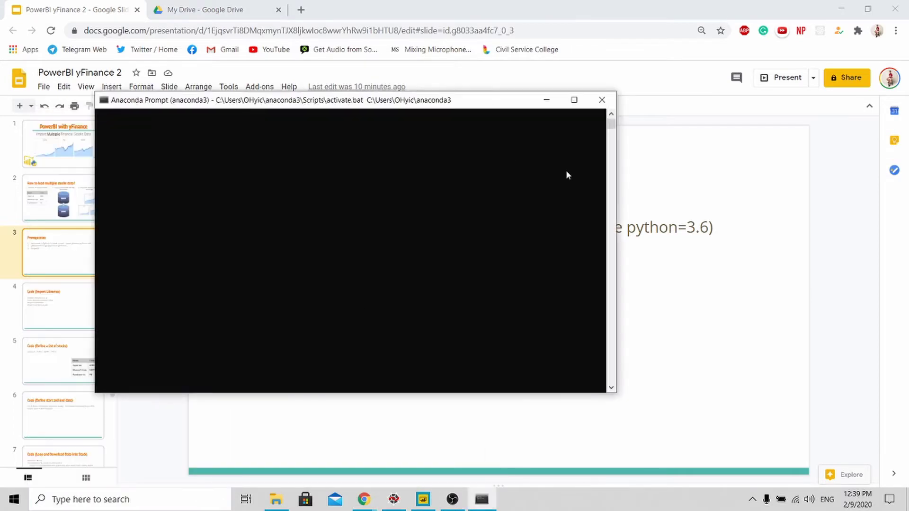
click(709, 232)
drag(709, 229, 411, 229)
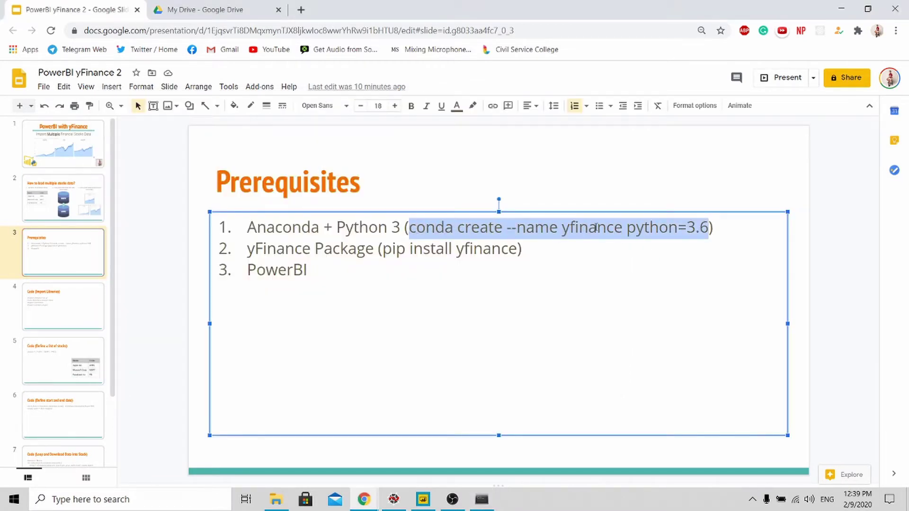
key(ctrl+c)
click(481, 499)
click(385, 253)
right_click(386, 256)
key(Return)
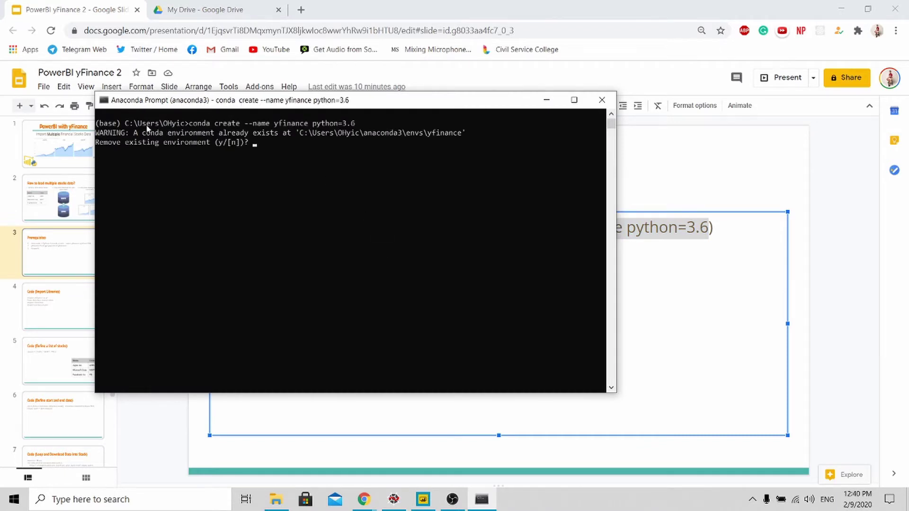
Decline removing the existing environment and activate the yfinance environment
drag(131, 134, 477, 135)
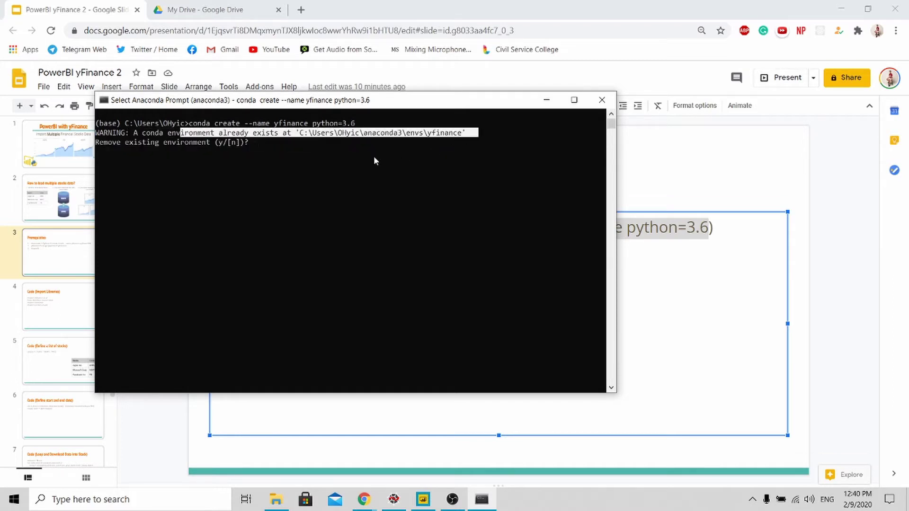
click(330, 160)
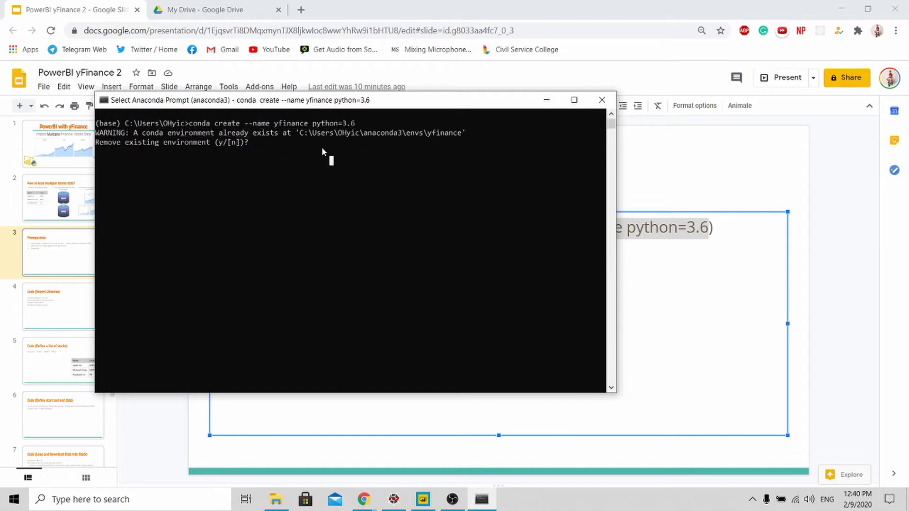
text(n)
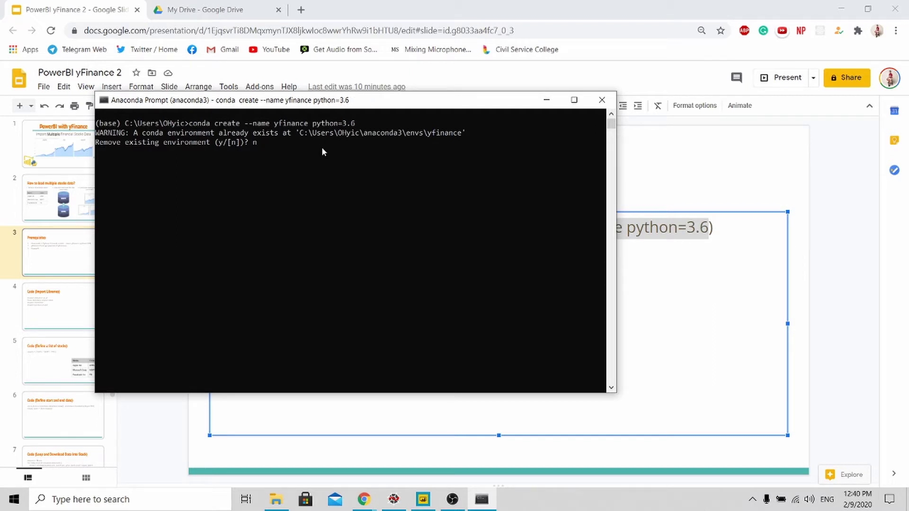
key(Return)
text(activate yfiannance)
key(Return)
Run pip install yfinance from the slide to confirm the package is already installed
key(alt+Tab)
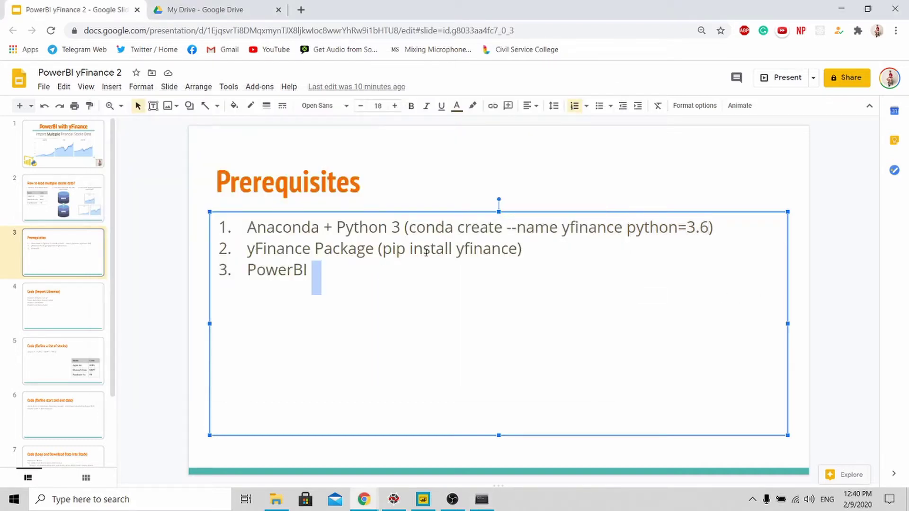
drag(383, 250, 517, 250)
click(481, 499)
right_click(314, 217)
key(Return)
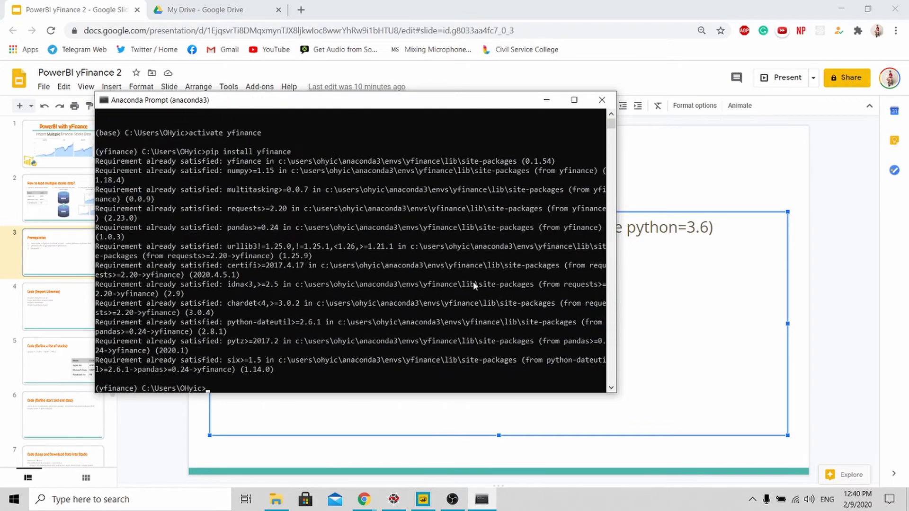
Open Power BI's Python scripting options and inspect the current Python home path
click(482, 499)
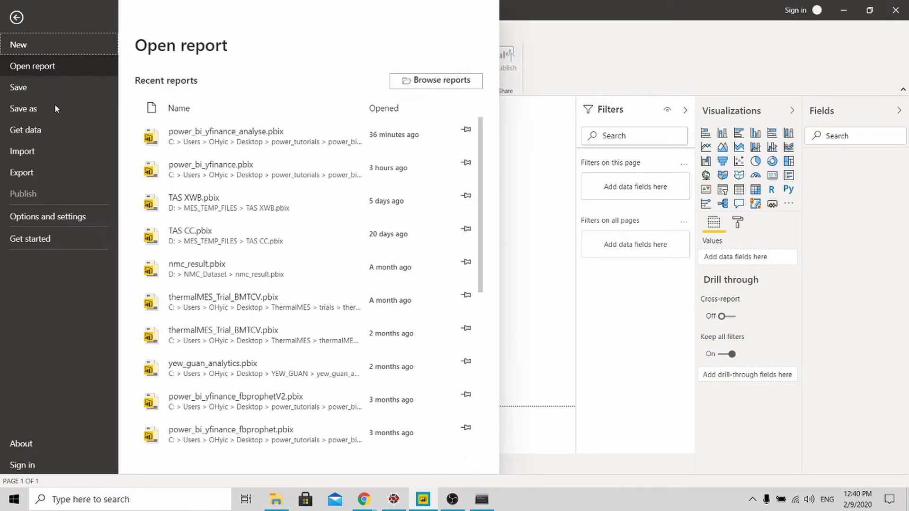
click(74, 227)
click(227, 88)
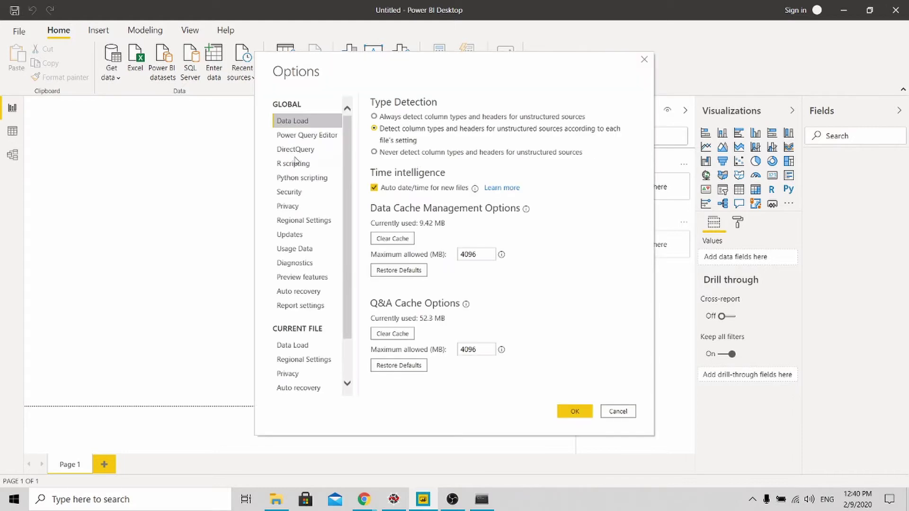
click(285, 179)
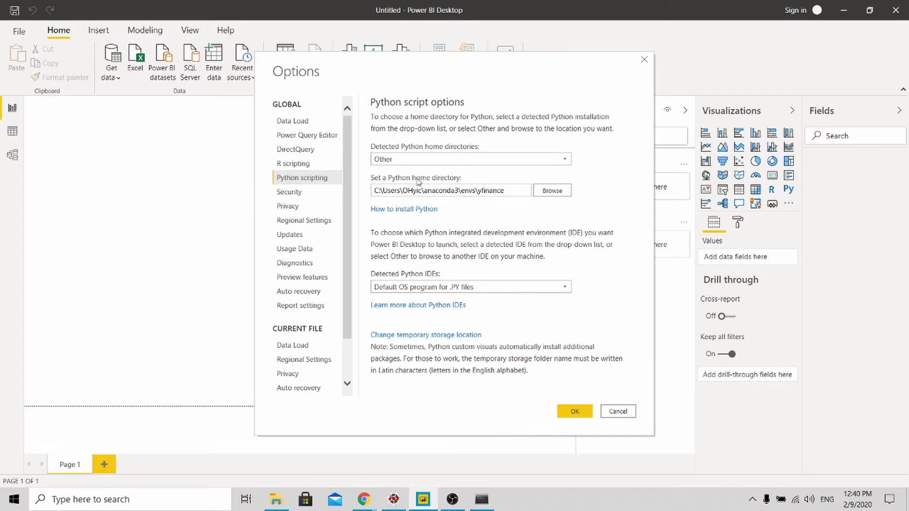
drag(425, 190, 529, 191)
click(502, 192)
double_click(489, 192)
double_click(490, 191)
Set anaconda3\envs\yfinance as the Python home directory and save the options
click(552, 190)
scroll(426, 258, down, 1)
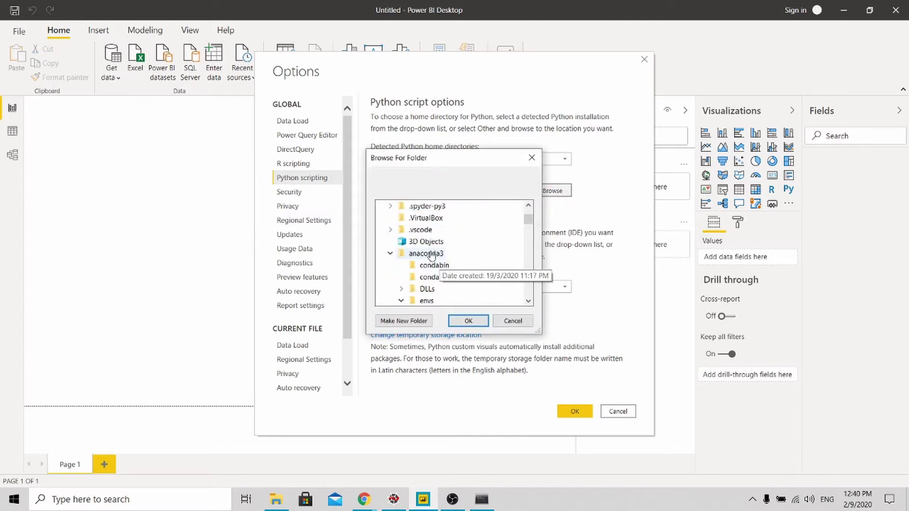
scroll(424, 265, down, 1)
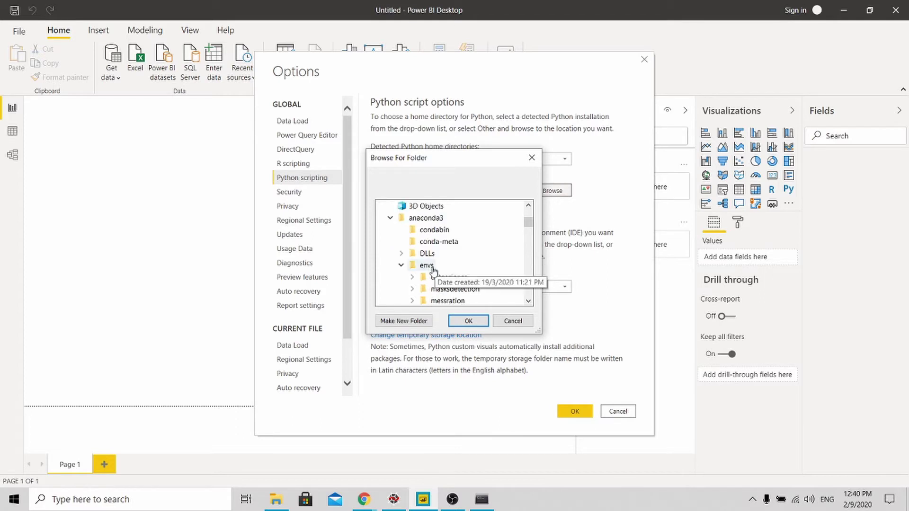
scroll(440, 280, down, 1)
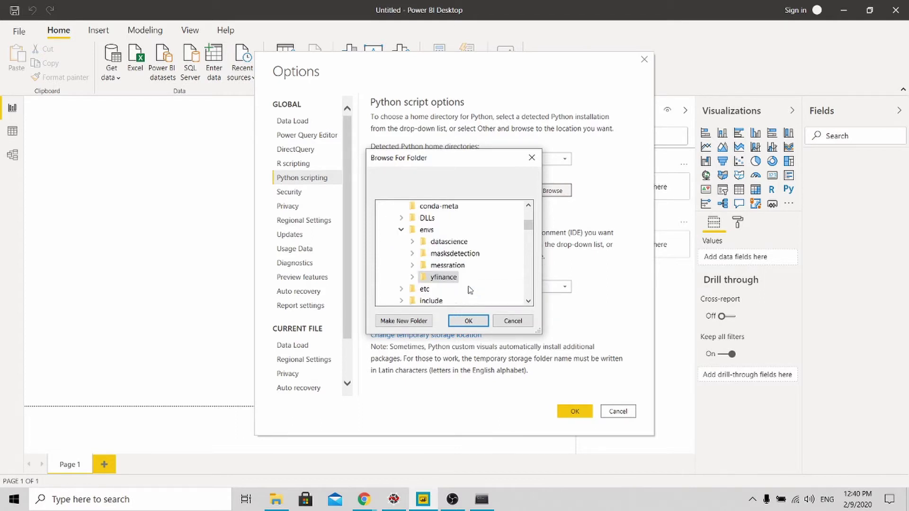
click(445, 280)
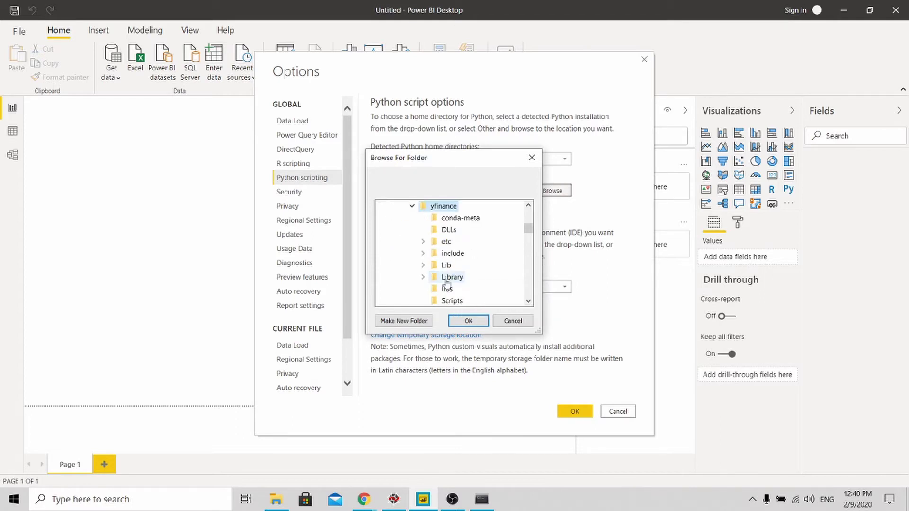
click(468, 322)
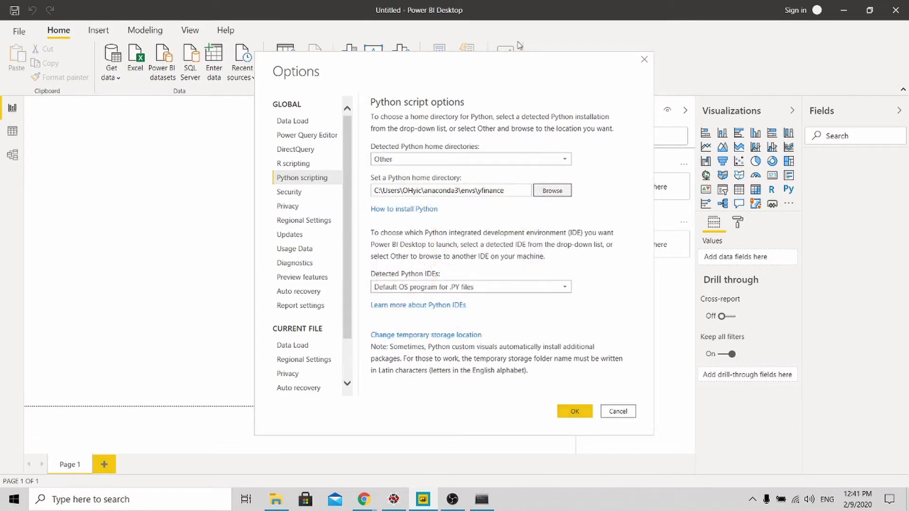
click(578, 413)
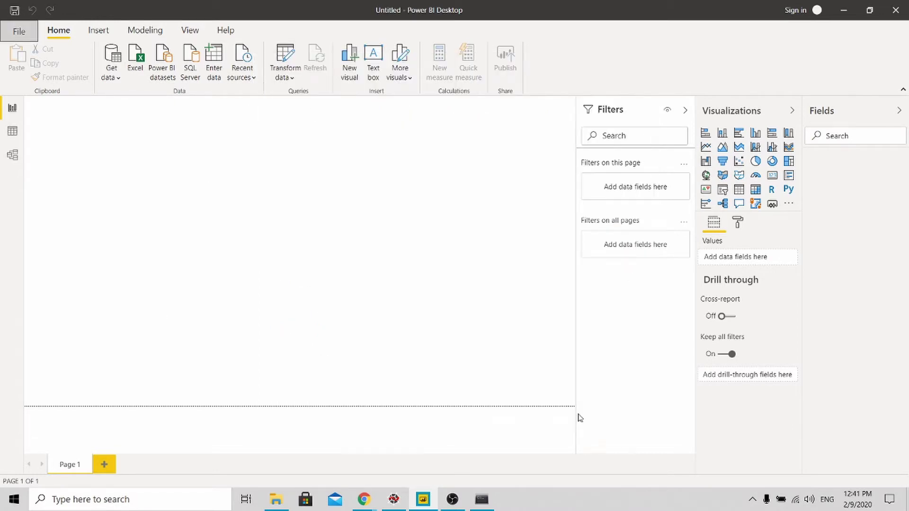
From Get data, search 'python' and start a Python script data source
key(alt+Tab)
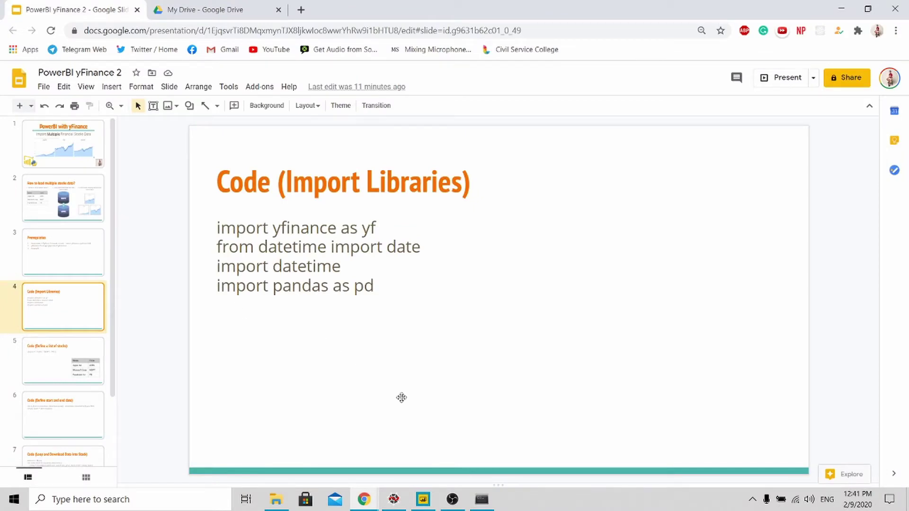
click(435, 506)
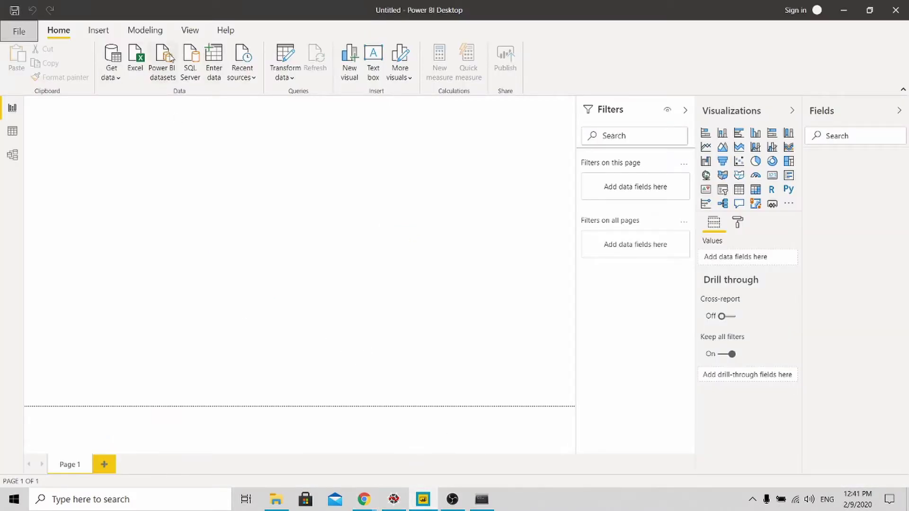
click(115, 57)
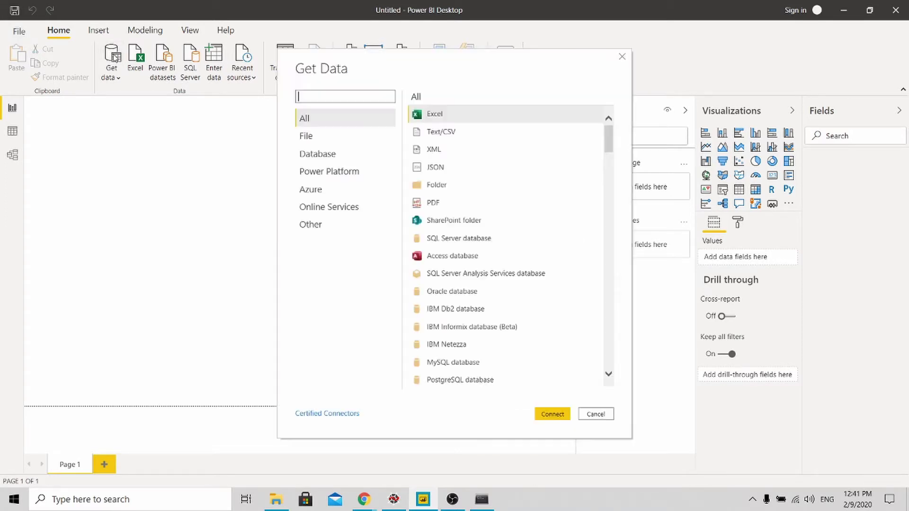
text(python)
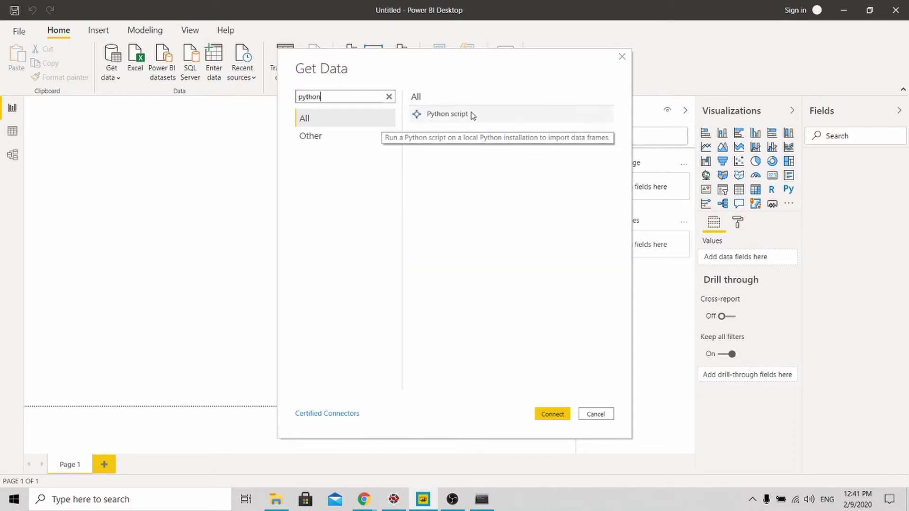
double_click(472, 115)
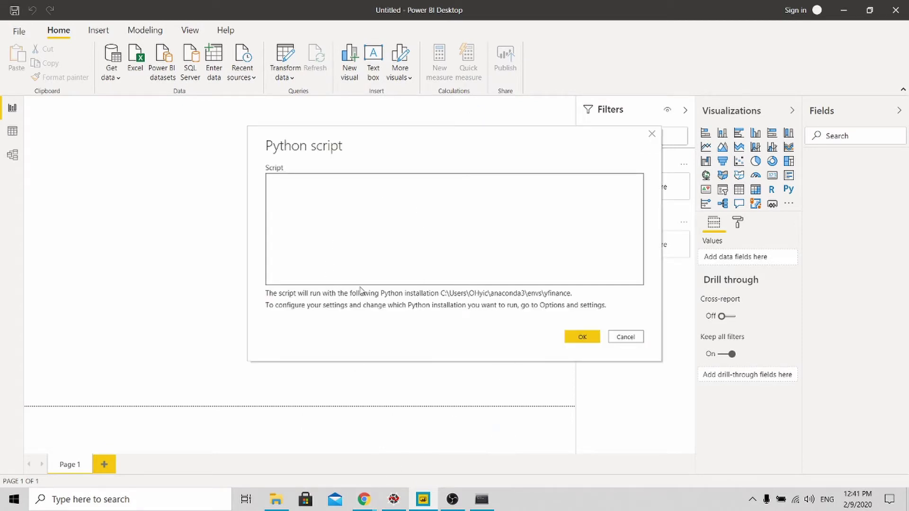
Paste the four library import lines from the slide into the Python script under a comment
mouse_move(367, 498)
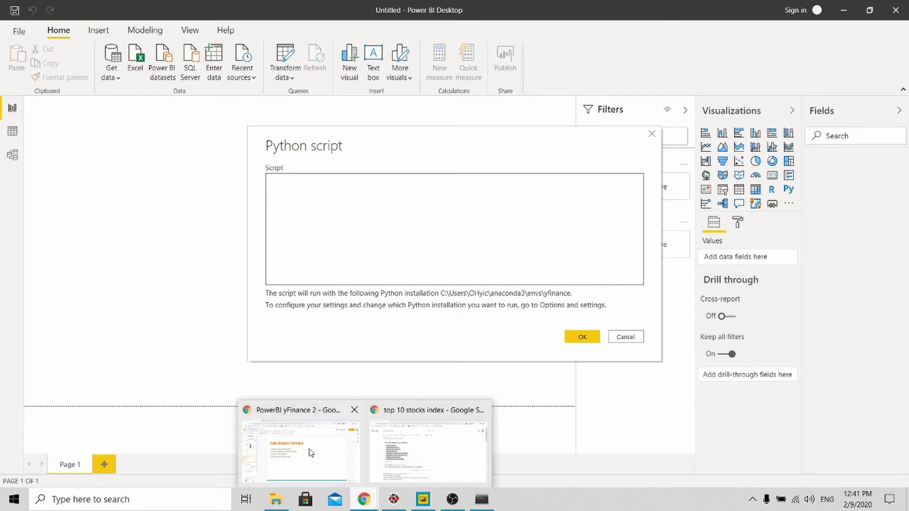
click(311, 453)
click(374, 286)
drag(374, 285, 185, 219)
key(ctrl+c)
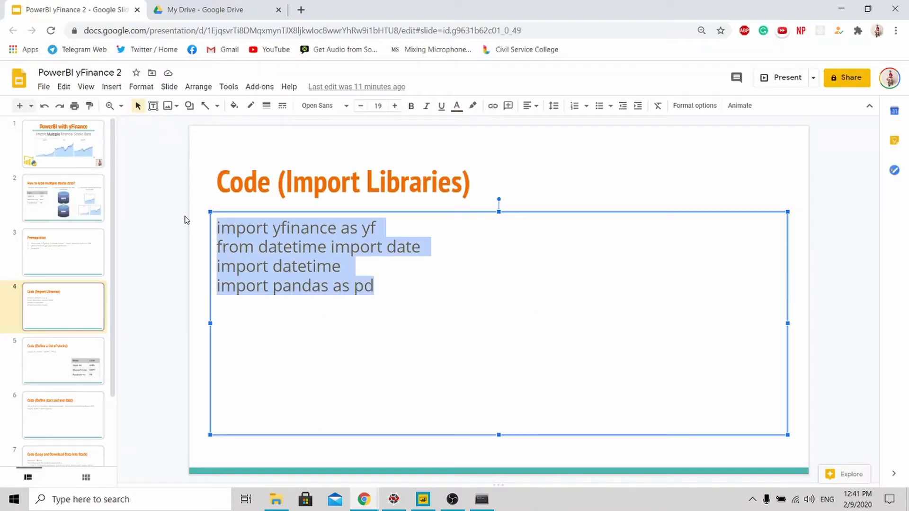
click(176, 244)
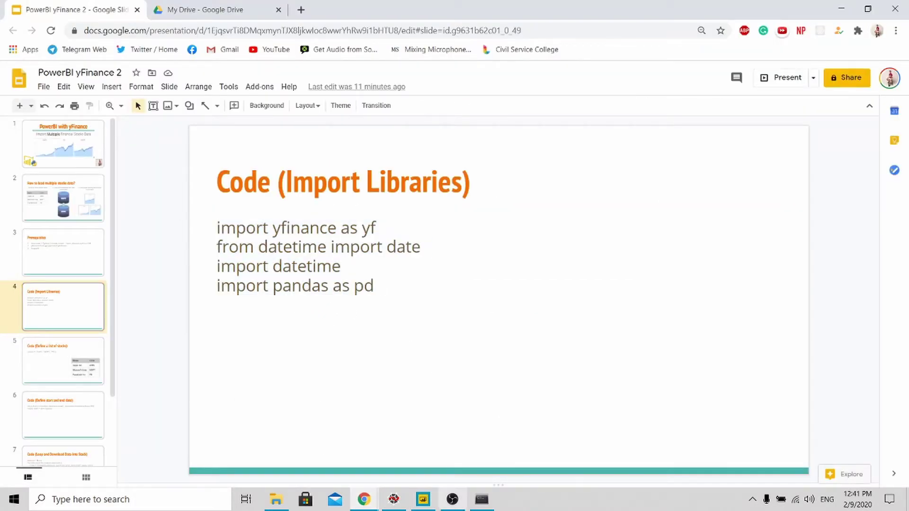
click(423, 499)
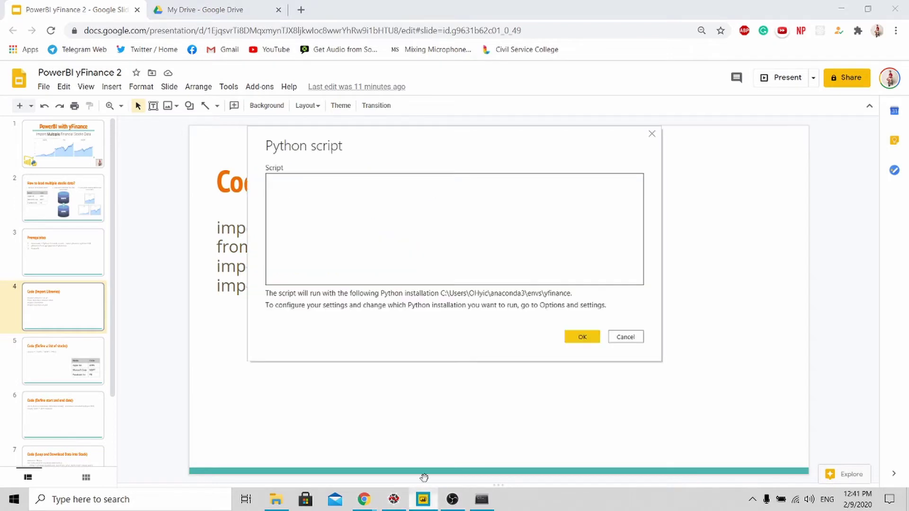
click(324, 187)
key(ctrl+v)
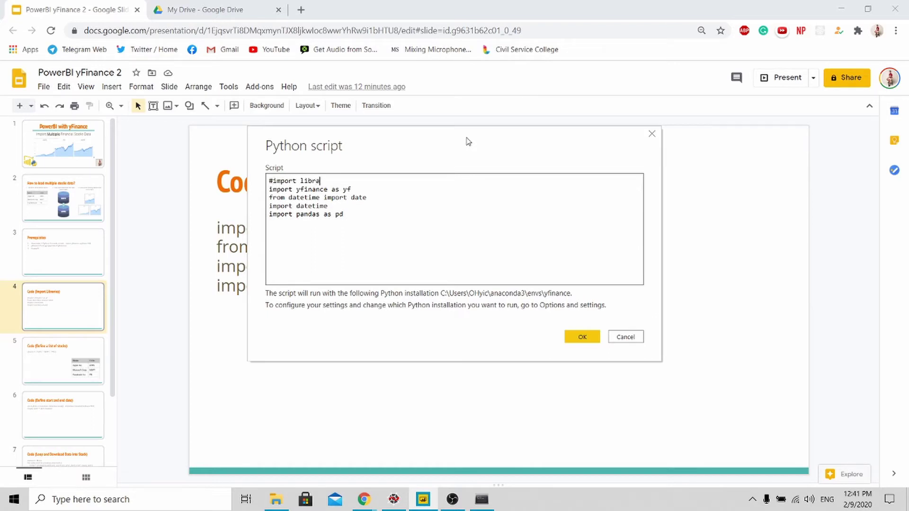
text(ries)
click(383, 212)
key(Return)
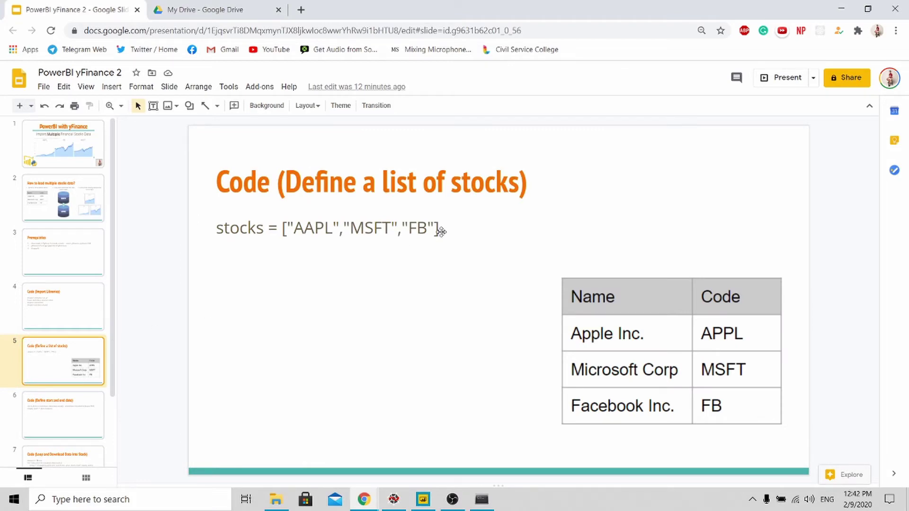
Add the AAPL, MSFT, FB stocks list under a 'retrieve relevant stocks data' comment
triple_click(388, 232)
key(ctrl+c)
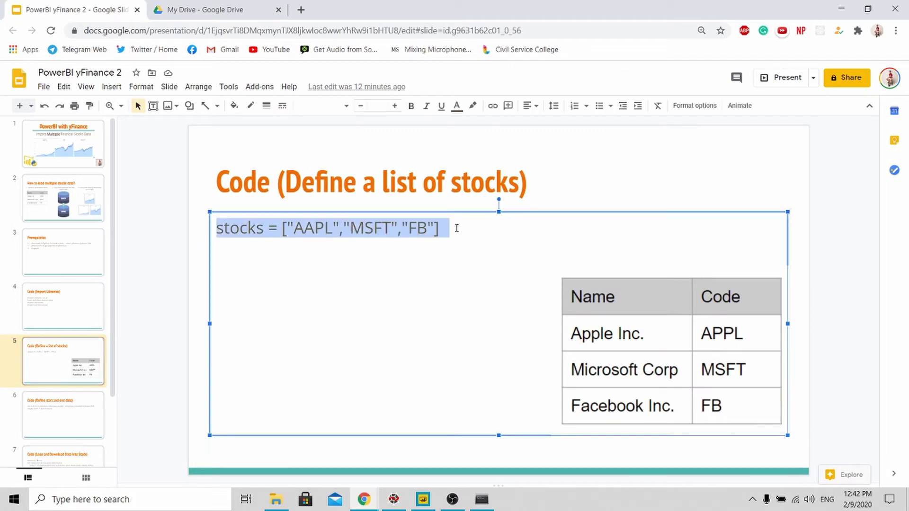
click(423, 499)
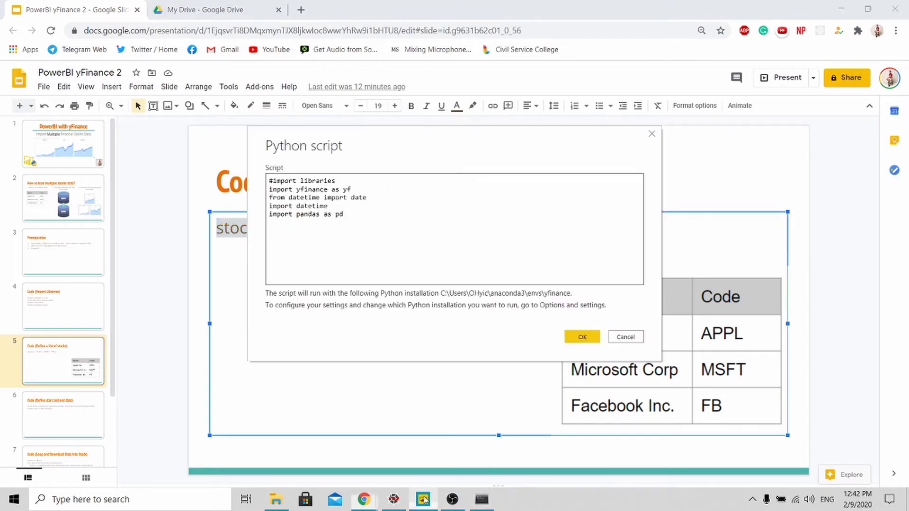
key(ctrl+v)
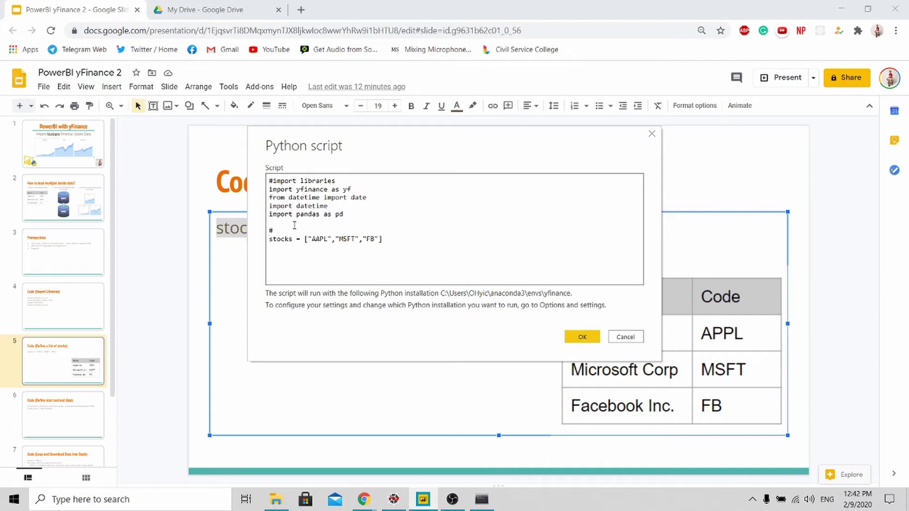
text(im)
text(retrieve )
text(relevan)
text(t stocks data)
key(Down)
key(Down)
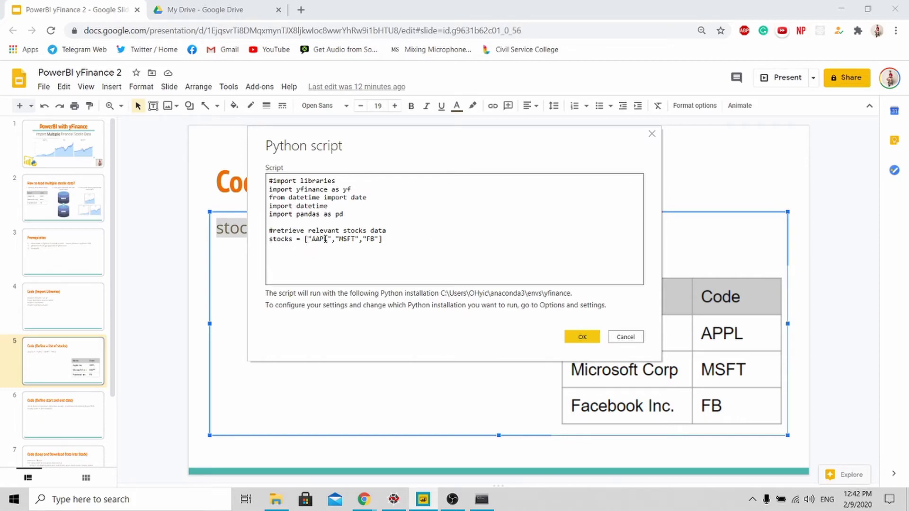
click(351, 239)
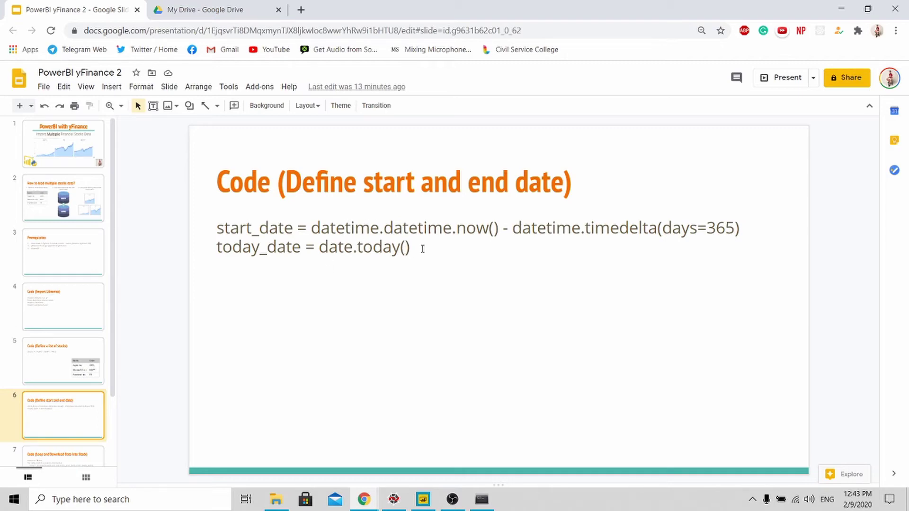
Paste the start_date and today_date lines under a 'retrieve 1 year worth of data from today's date' comment
drag(411, 248, 202, 229)
key(ctrl+c)
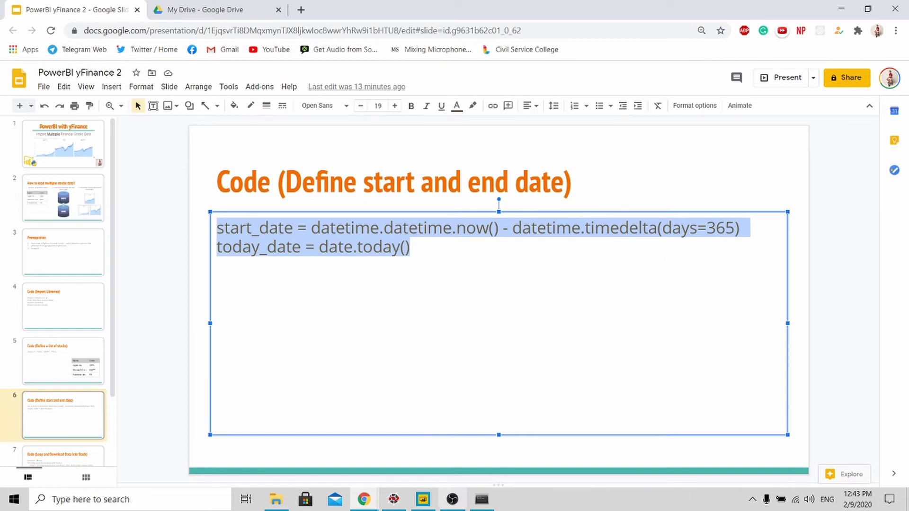
click(430, 503)
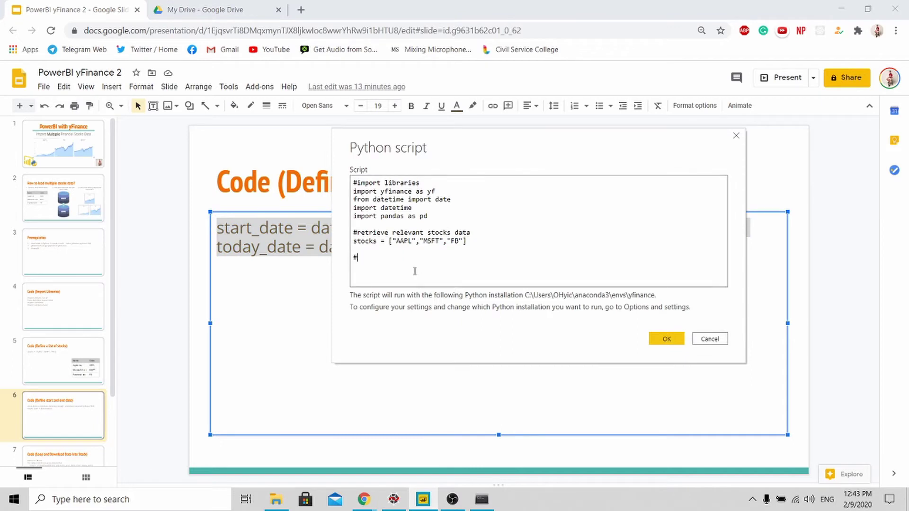
text(retrieve 1 year worth of data from today)
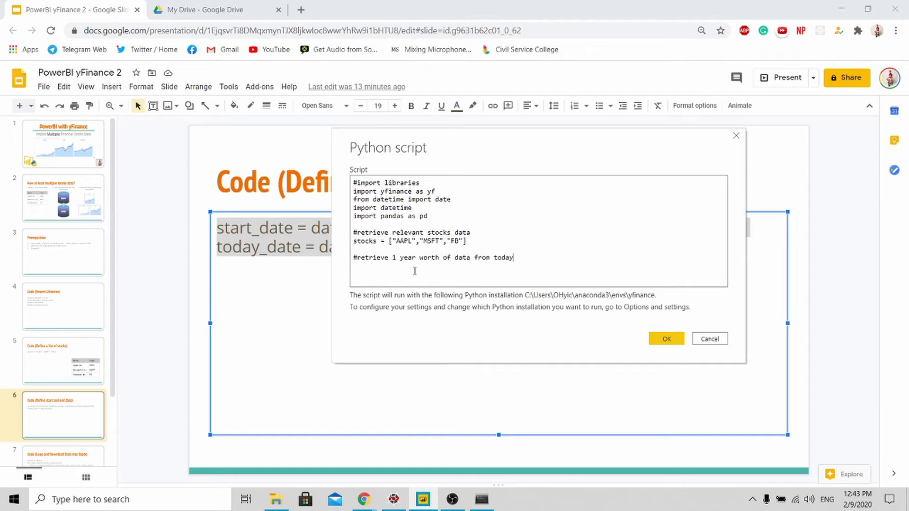
text('s date)
key(ctrl+v)
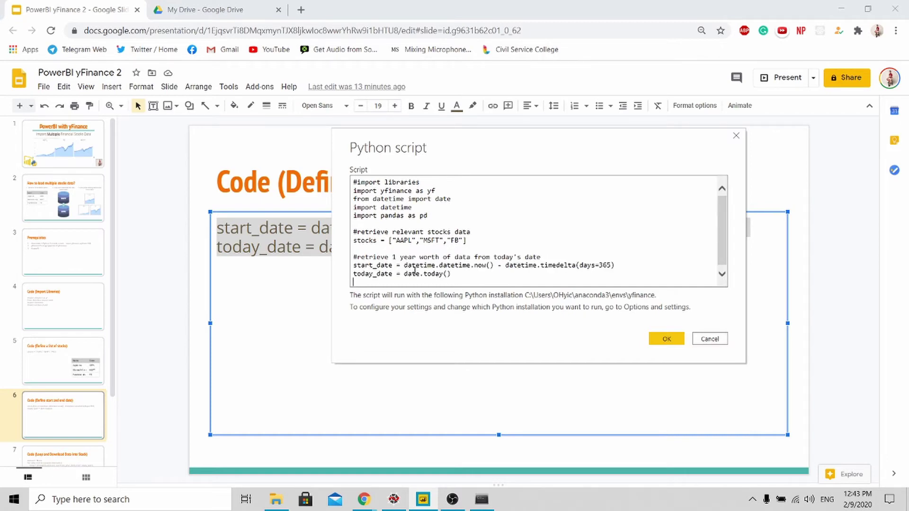
Try other day counts (365*2, 180) before settling on timedelta(days=365)
drag(612, 265, 598, 265)
click(609, 265)
text(*2)
drag(610, 265, 615, 265)
click(615, 243)
key(BackSpace)
key(BackSpace)
key(BackSpace)
key(BackSpace)
key(BackSpace)
text(180)
key(BackSpace)
key(BackSpace)
key(BackSpace)
text(365)
key(Return)
key(Return)
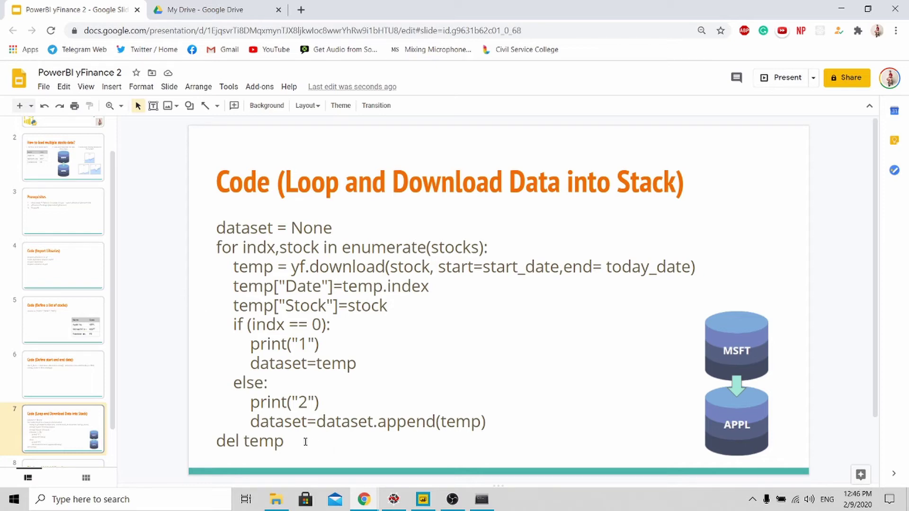
Paste the enumerate/yf.download loop under a 'retrieve all stocks data from the list to powerbi' comment and run the script
drag(305, 442, 199, 233)
key(ctrl+c)
click(423, 500)
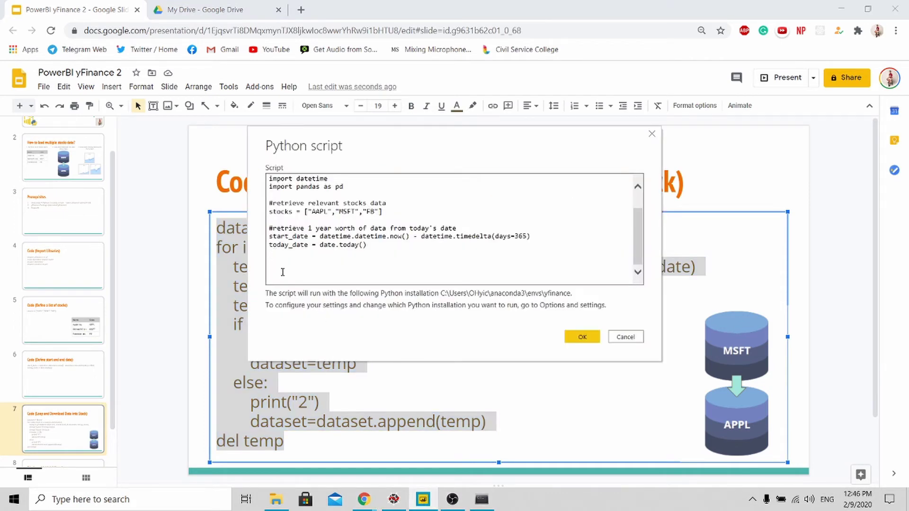
text(etrieve all stocks data from the )
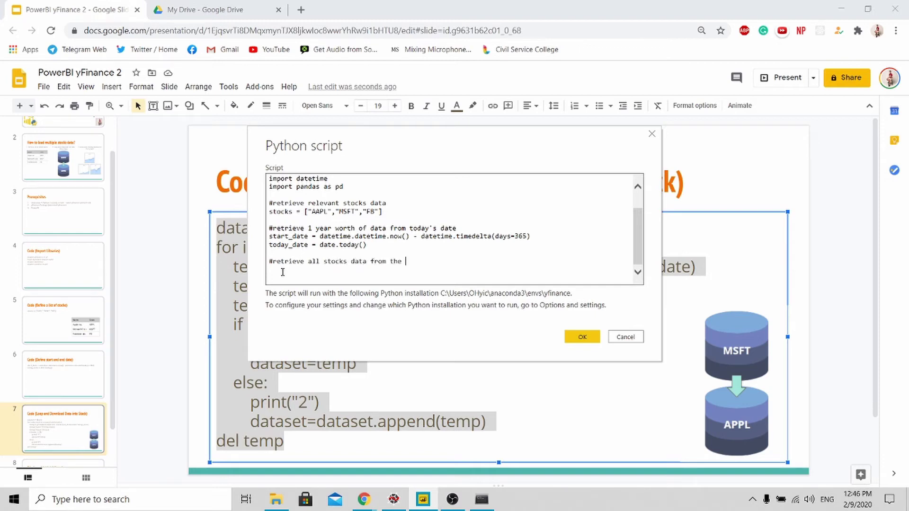
text(list to powerbi)
key(Return)
key(ctrl+v)
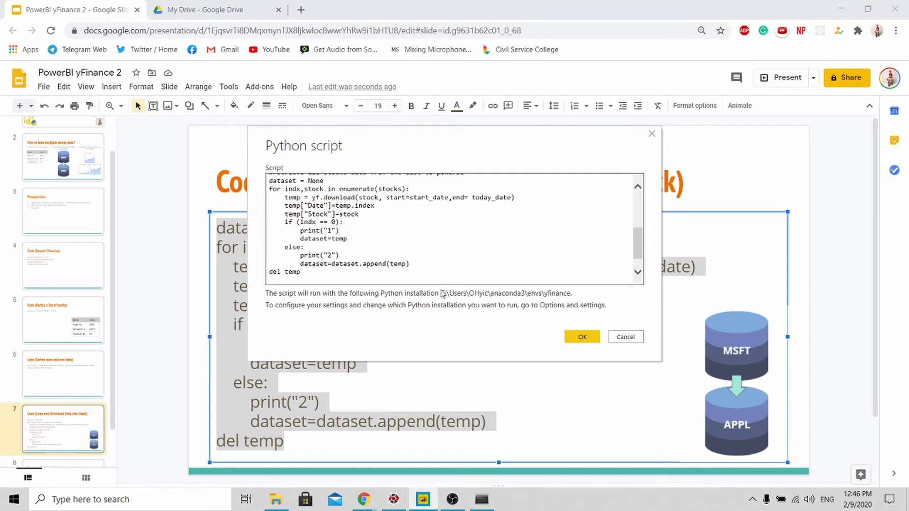
scroll(434, 282, up, 2)
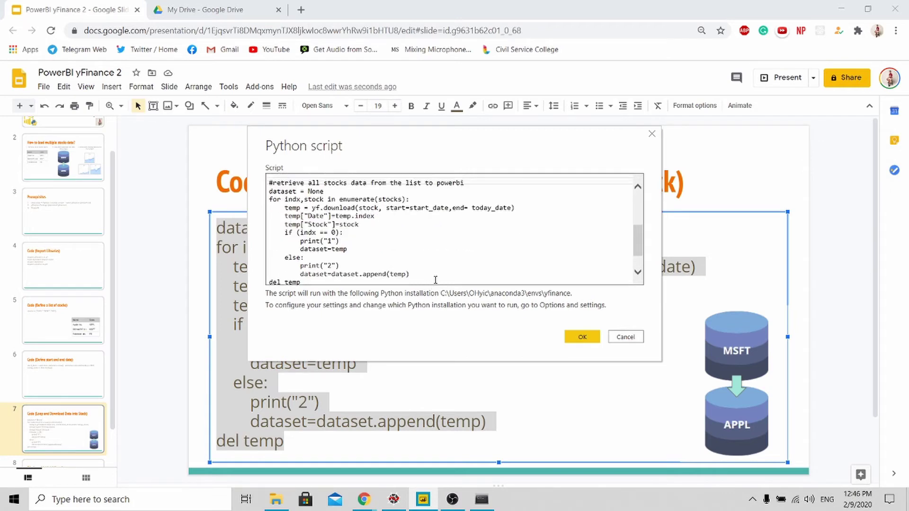
click(582, 337)
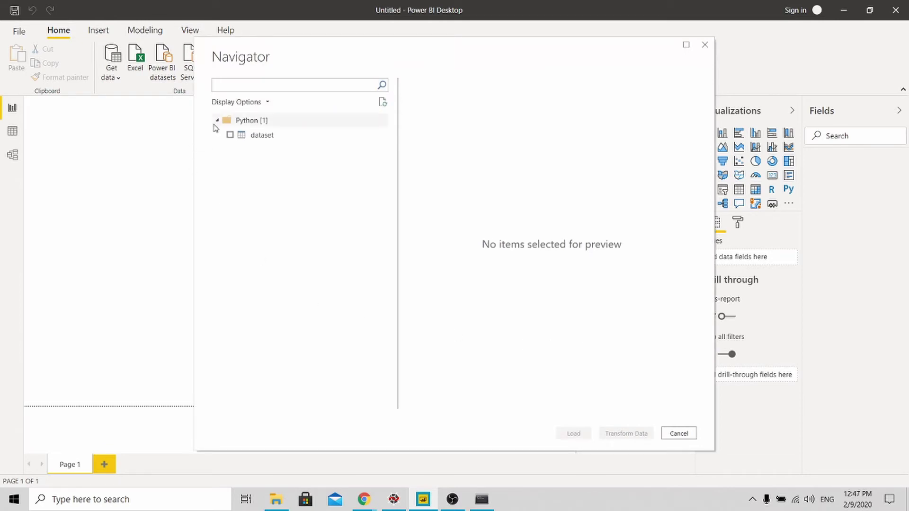
Tick the dataset table in the Navigator and load it into the model
click(230, 136)
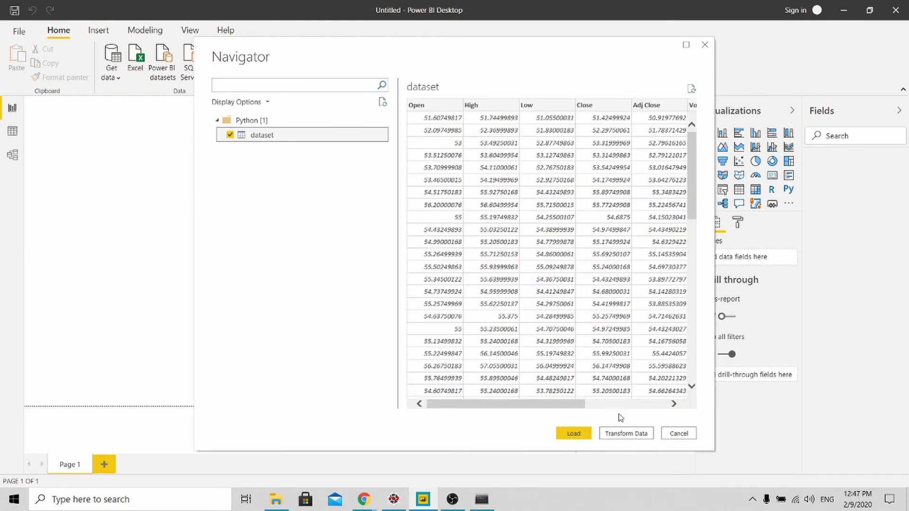
click(587, 436)
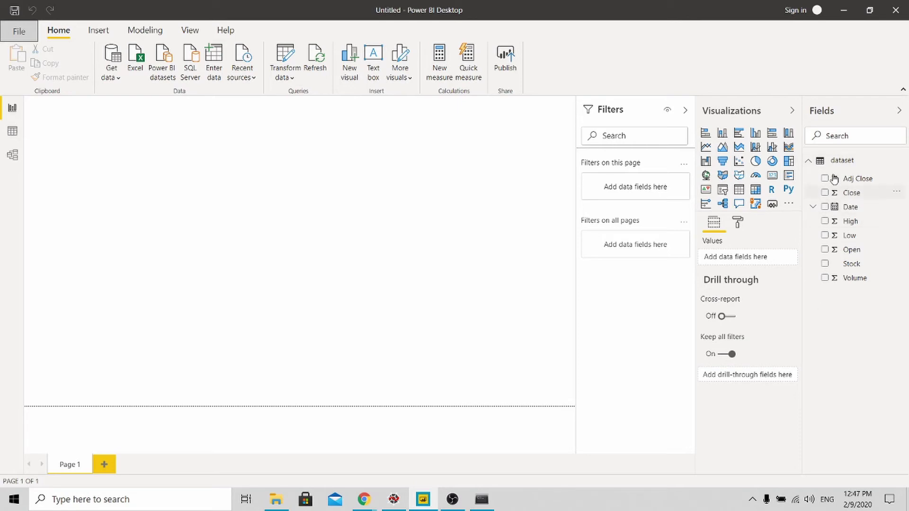
click(13, 134)
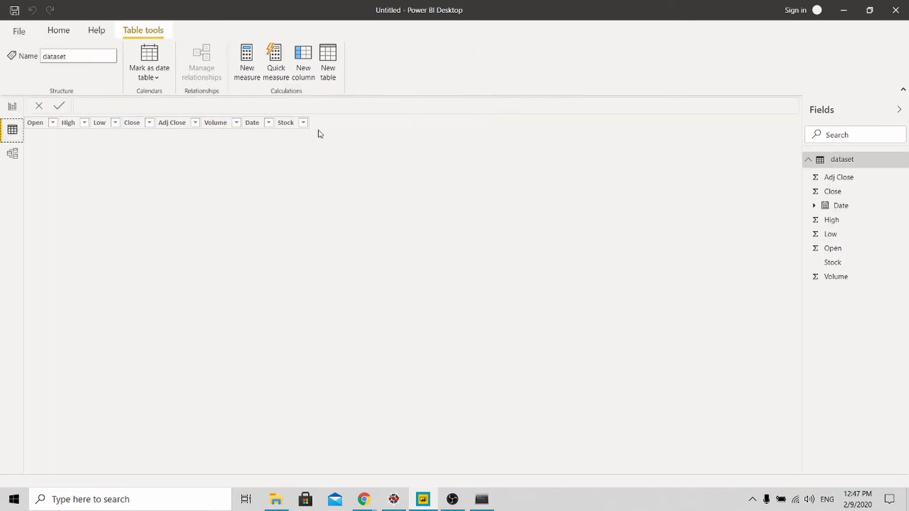
click(303, 123)
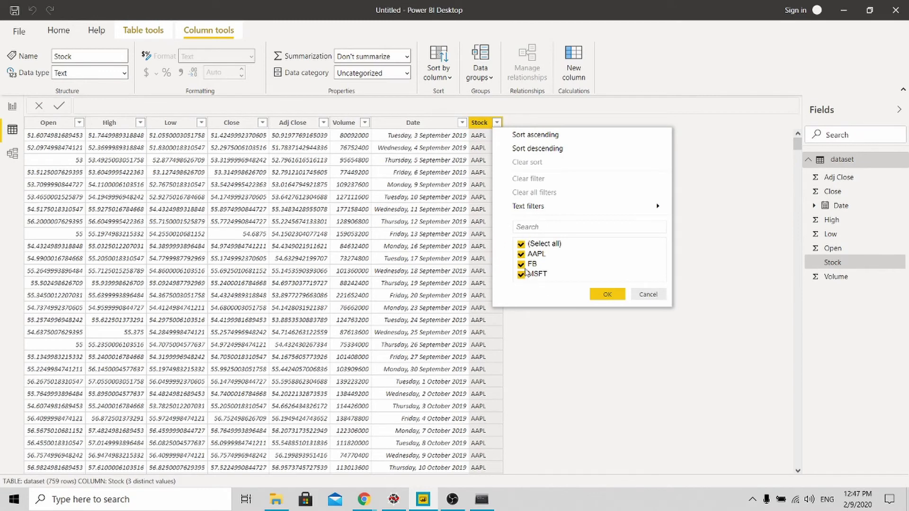
click(648, 295)
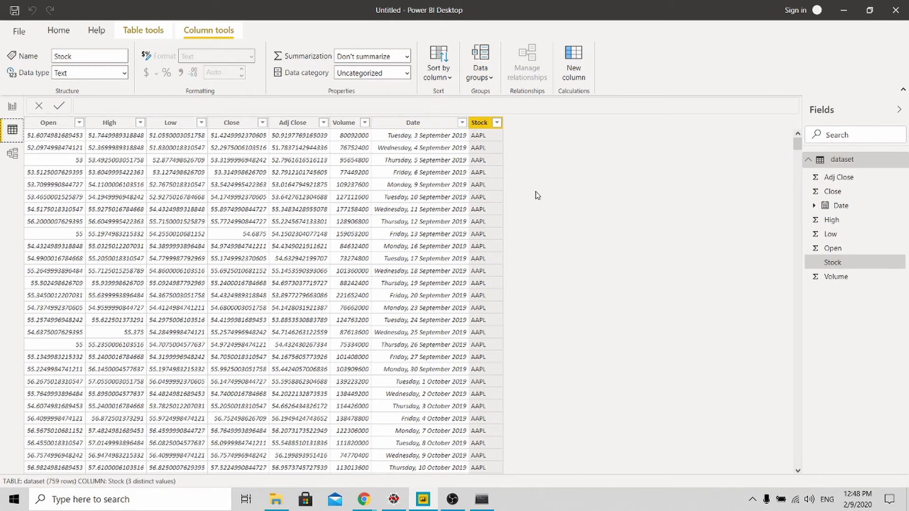
scroll(531, 227, down, 20)
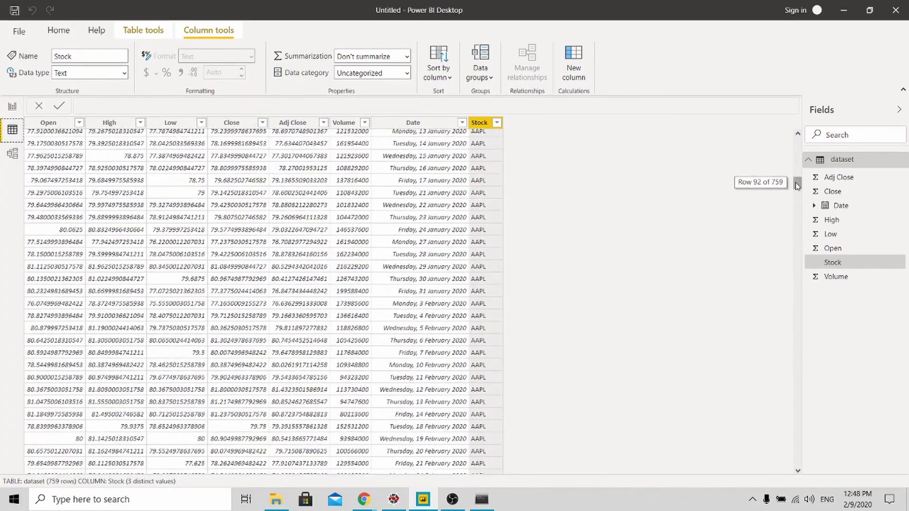
drag(800, 189, 777, 138)
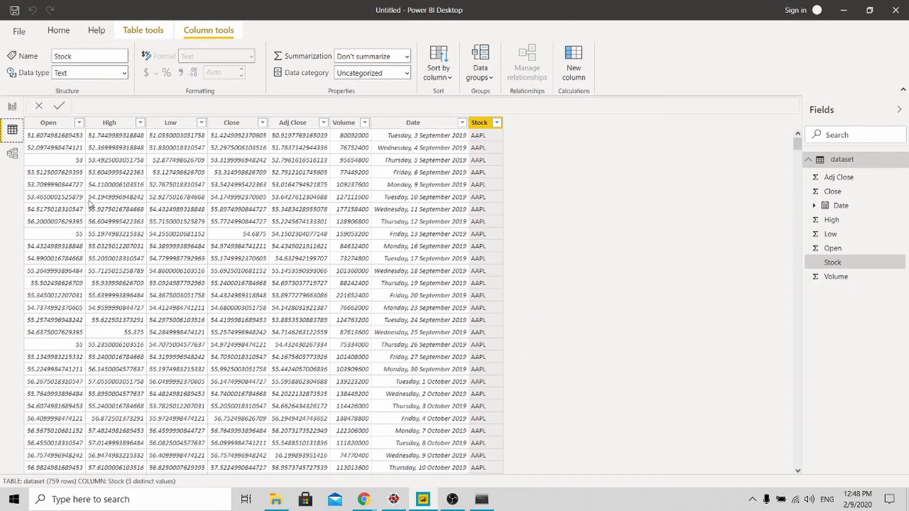
Open the AppSource link from the slides in a new tab and download the Small Multiple Line Chart .pbiviz
mouse_move(363, 500)
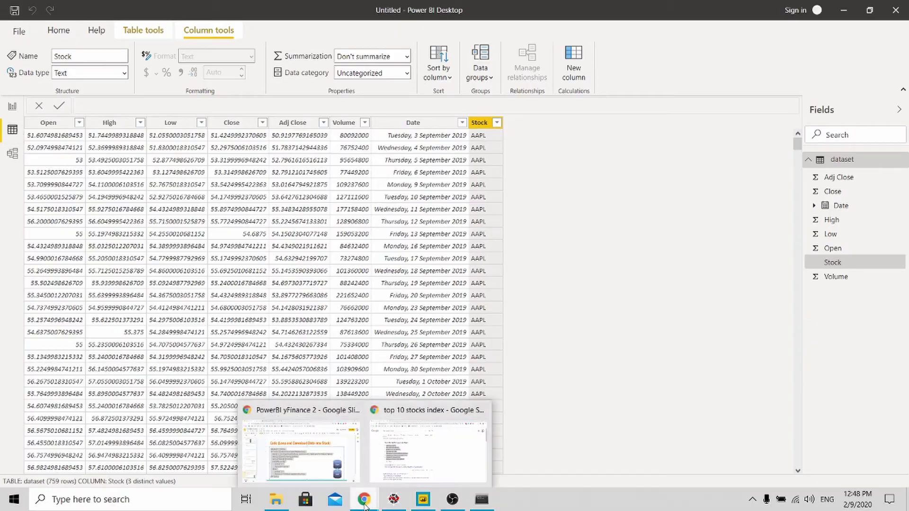
click(307, 449)
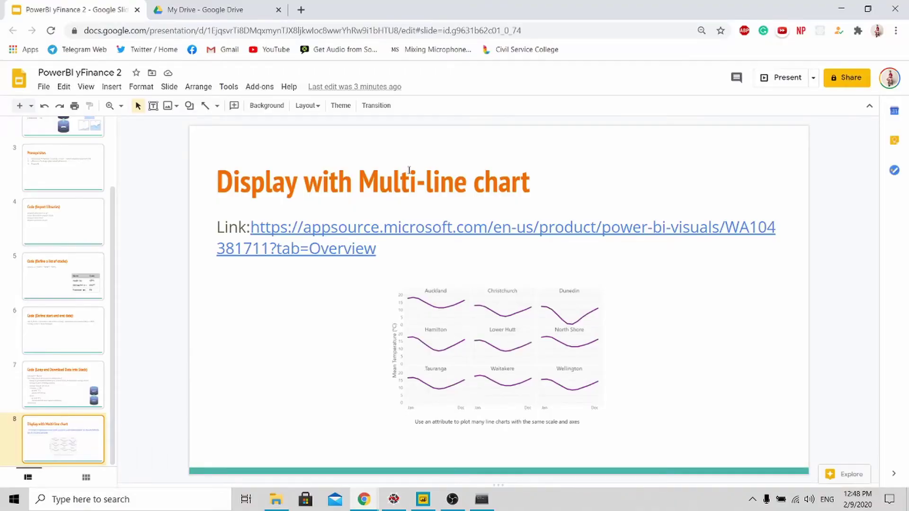
click(386, 248)
drag(350, 246, 253, 229)
key(ctrl+c)
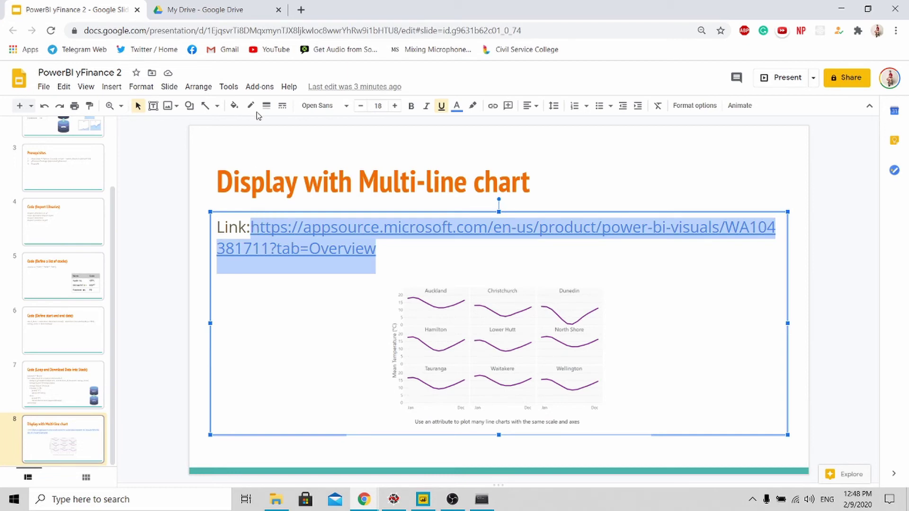
click(301, 10)
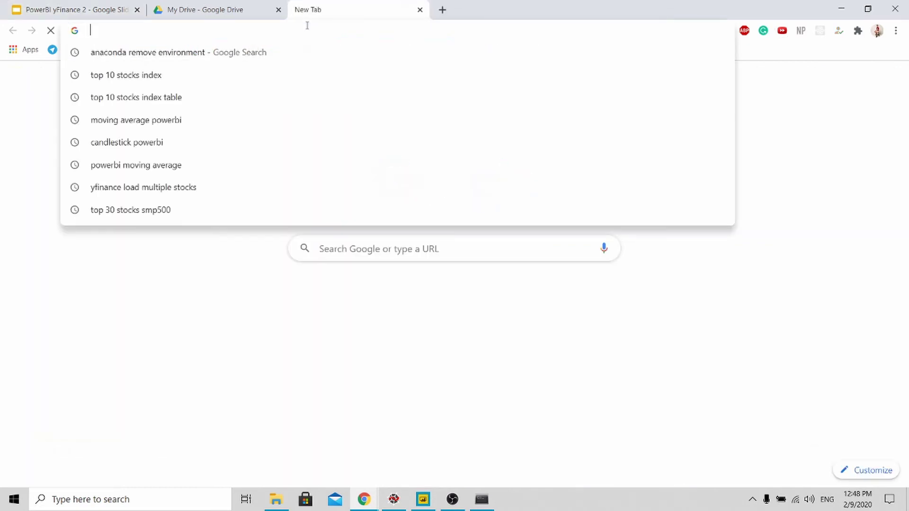
key(ctrl+v)
key(Return)
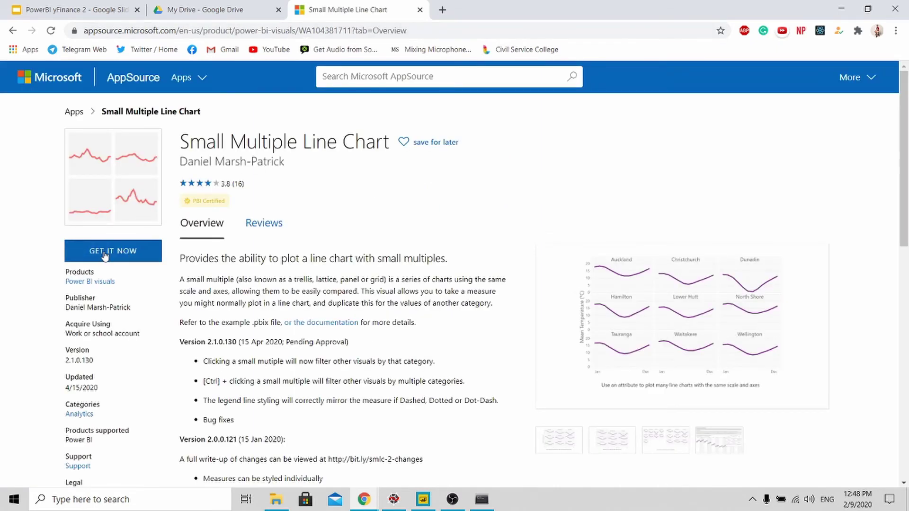
click(104, 256)
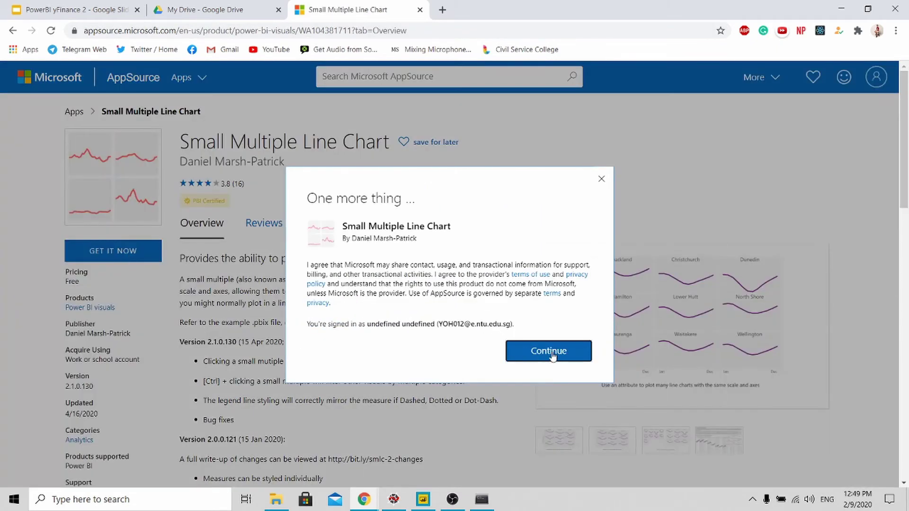
click(549, 353)
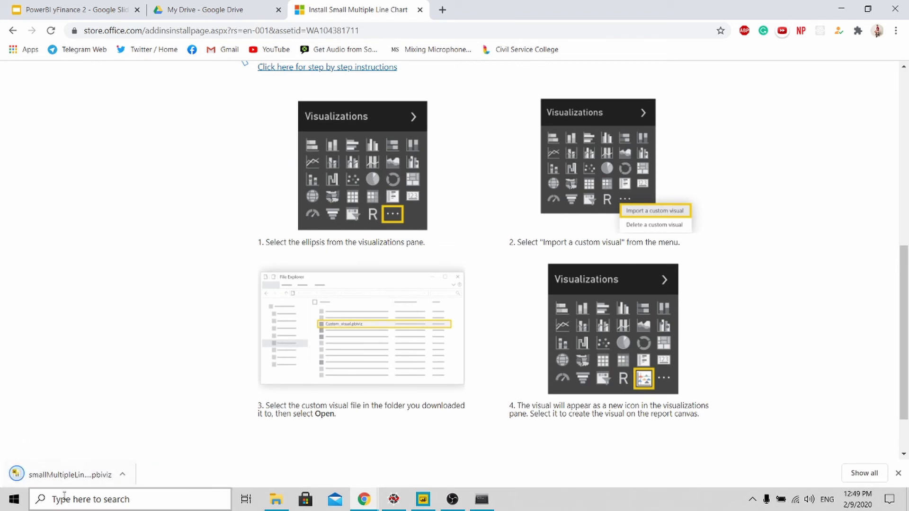
Import the Small Multiple Line Chart .pbiviz from Downloads into the Visualizations pane
click(425, 503)
click(12, 108)
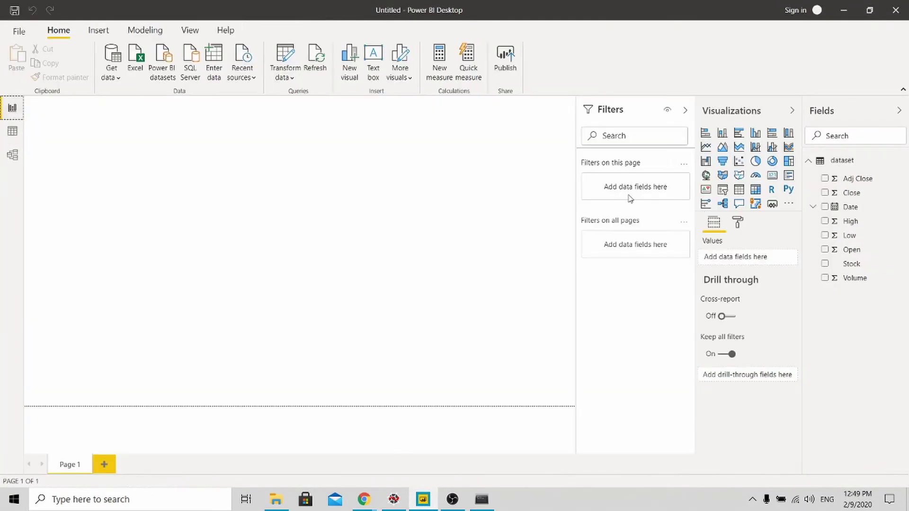
click(789, 205)
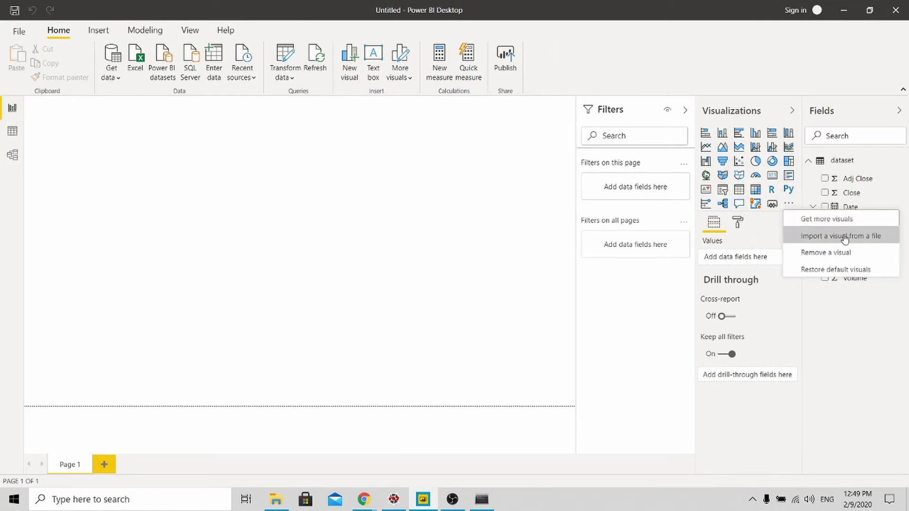
click(861, 240)
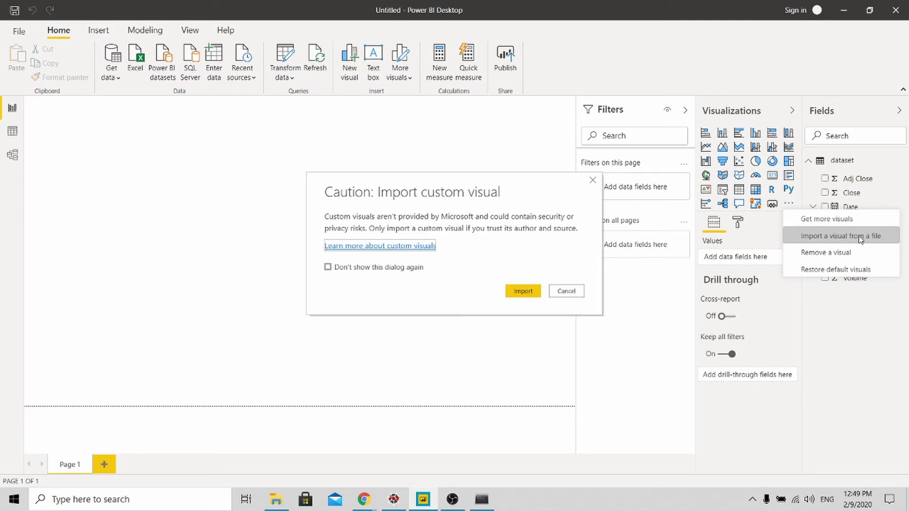
click(524, 293)
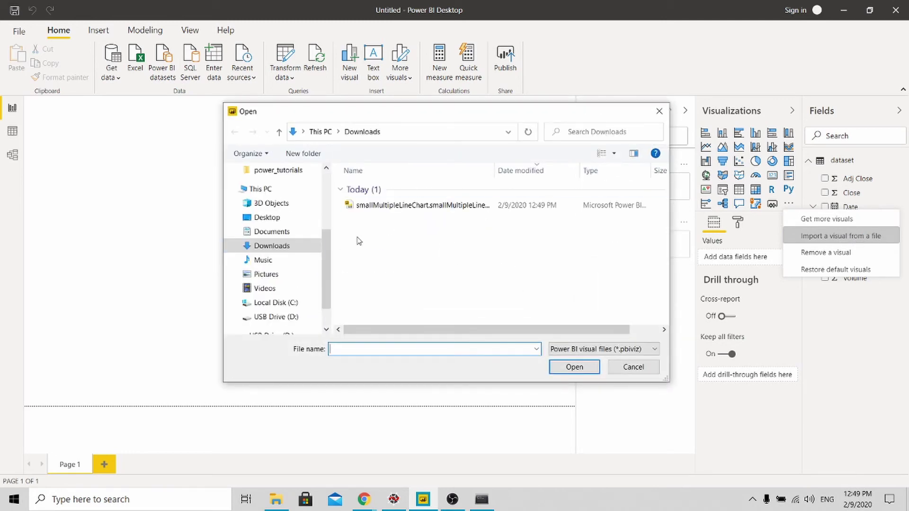
click(253, 248)
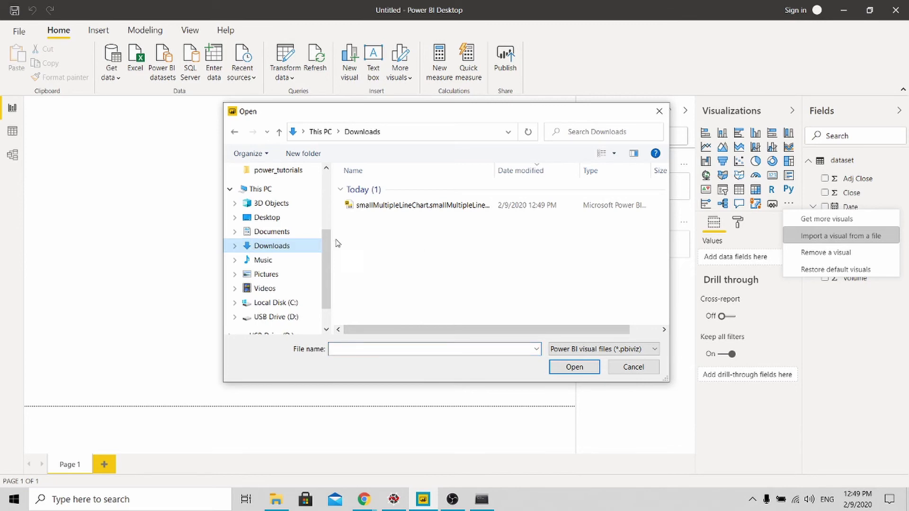
double_click(410, 206)
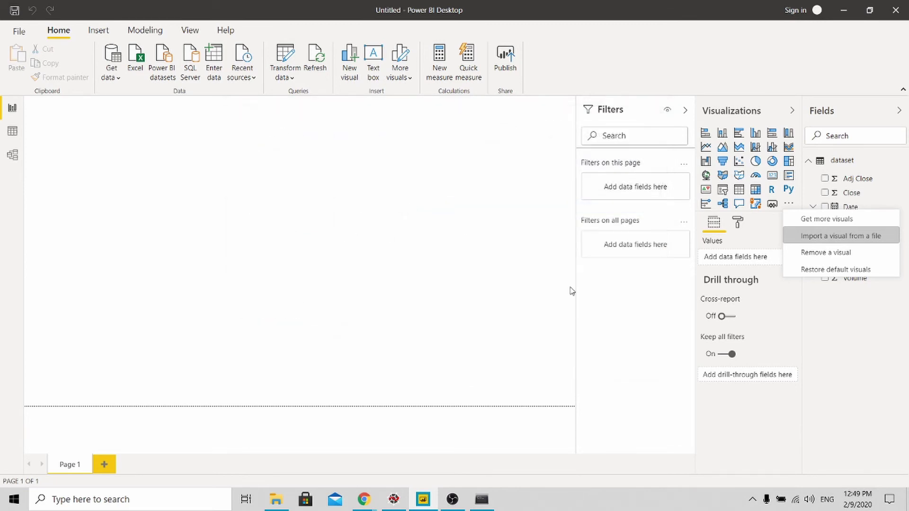
click(555, 267)
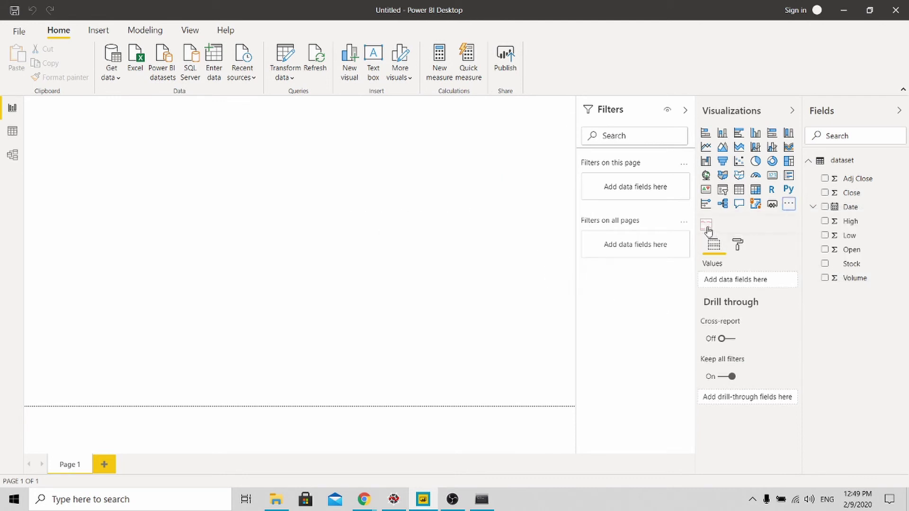
Insert a canvas-wide Small Multiple Line Chart with Stock as Small Multiple and Date as Axis
click(706, 226)
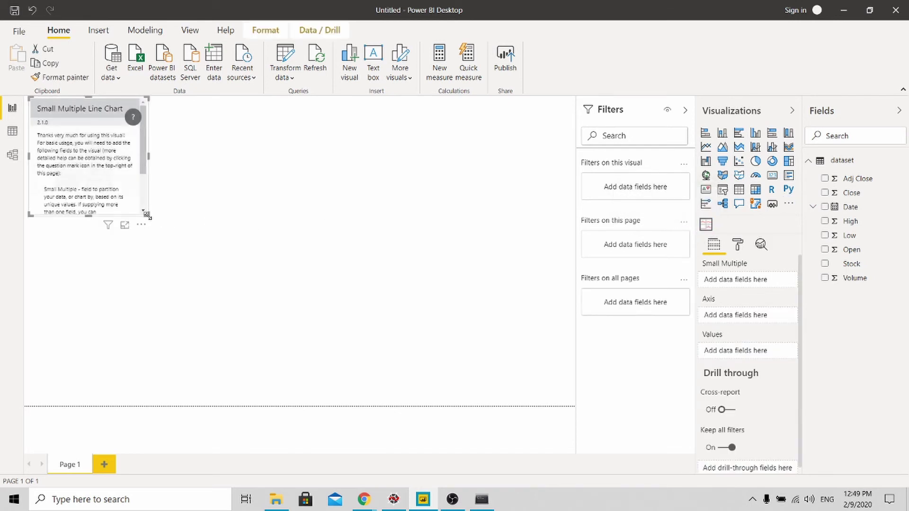
drag(147, 216, 665, 416)
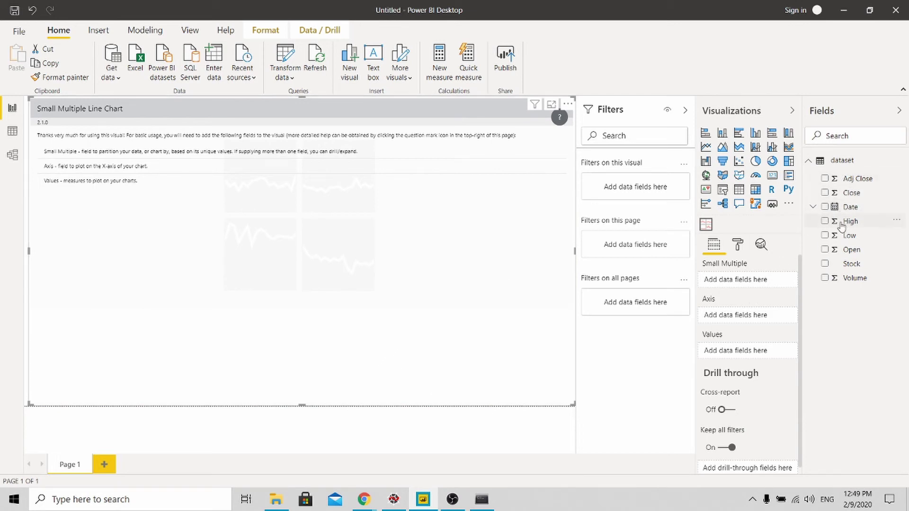
drag(852, 264, 750, 285)
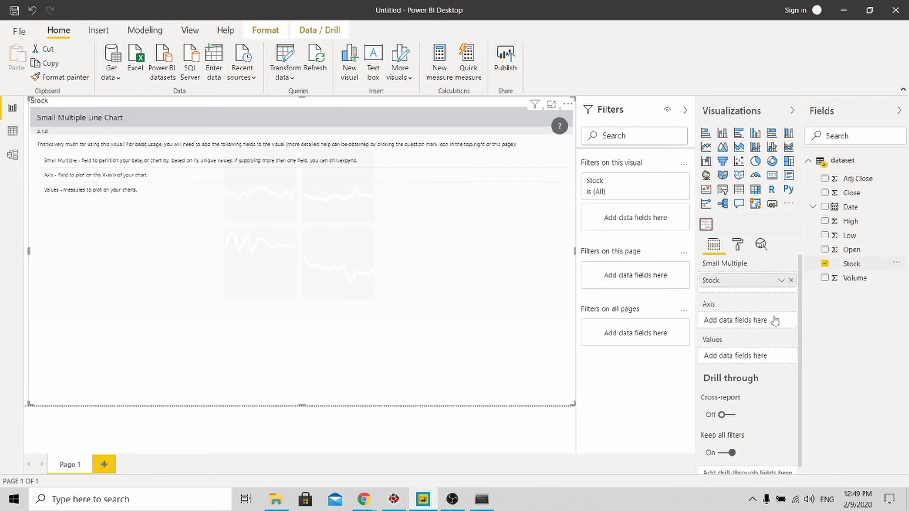
drag(841, 211, 730, 327)
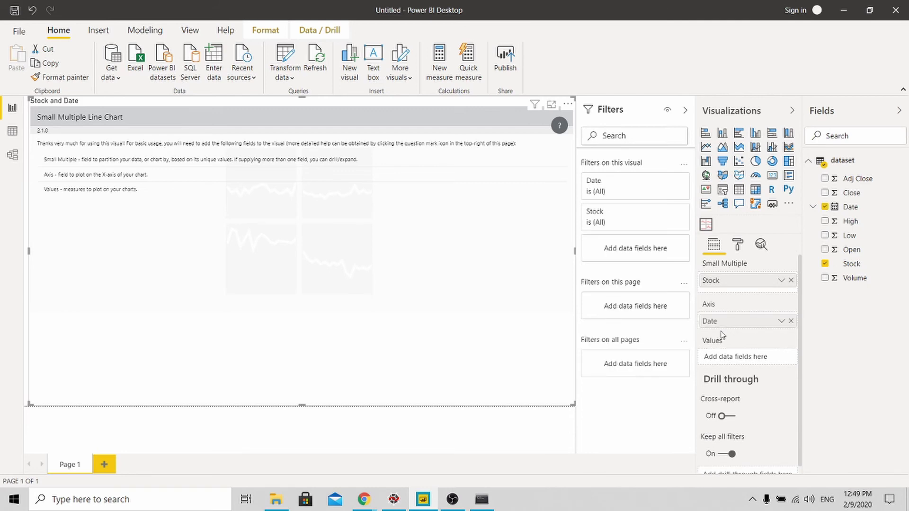
Keep Date as plain dates rather than a hierarchy, and plot High and Low as values
click(782, 321)
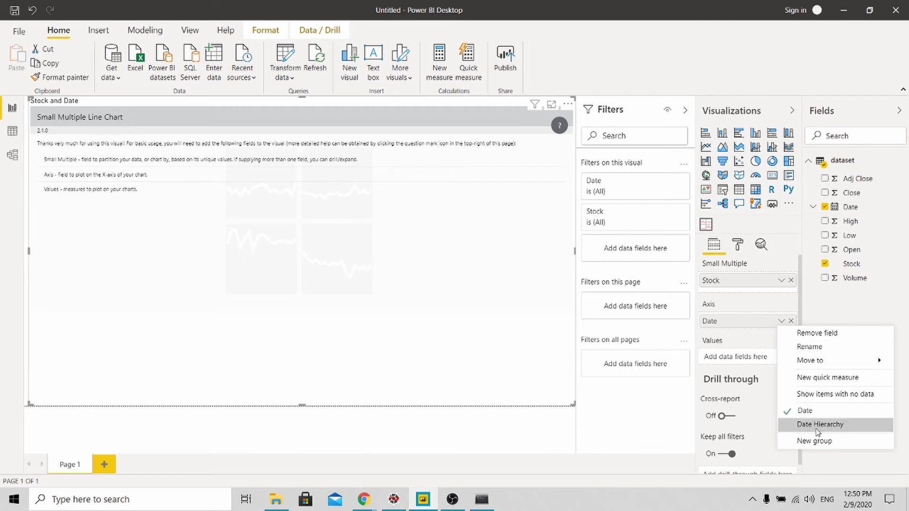
click(813, 411)
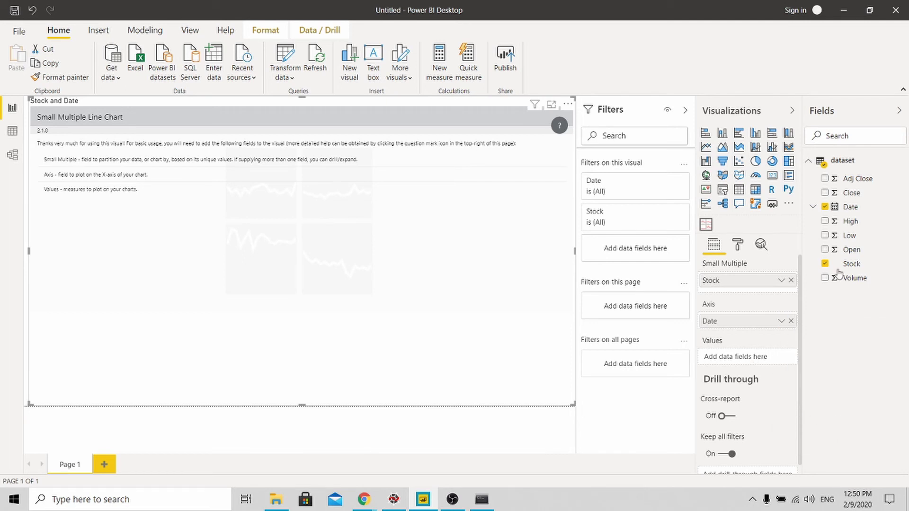
drag(847, 222, 751, 359)
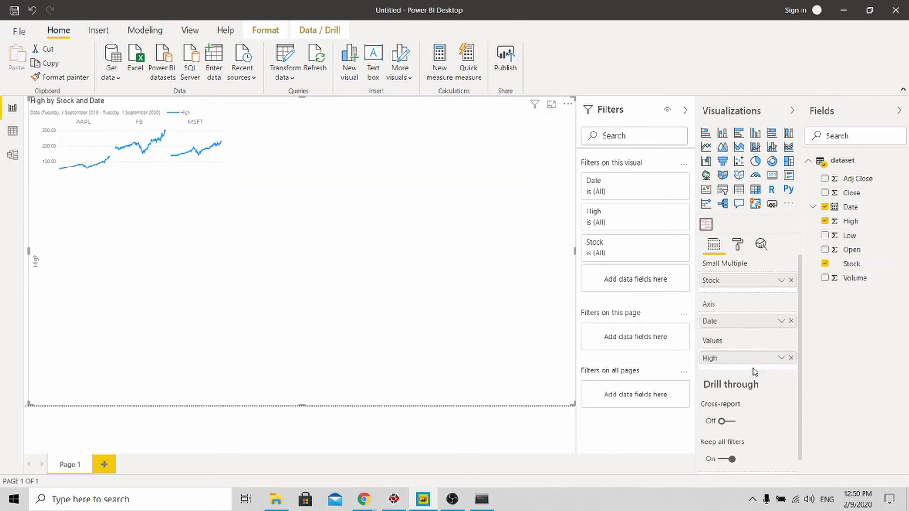
drag(754, 372, 755, 367)
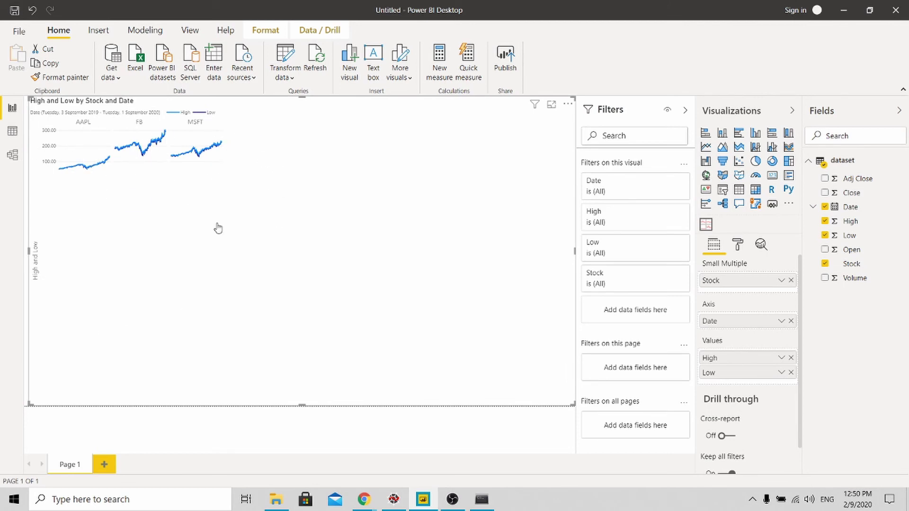
Lay the small multiples out in a fixed 3 columns
click(741, 244)
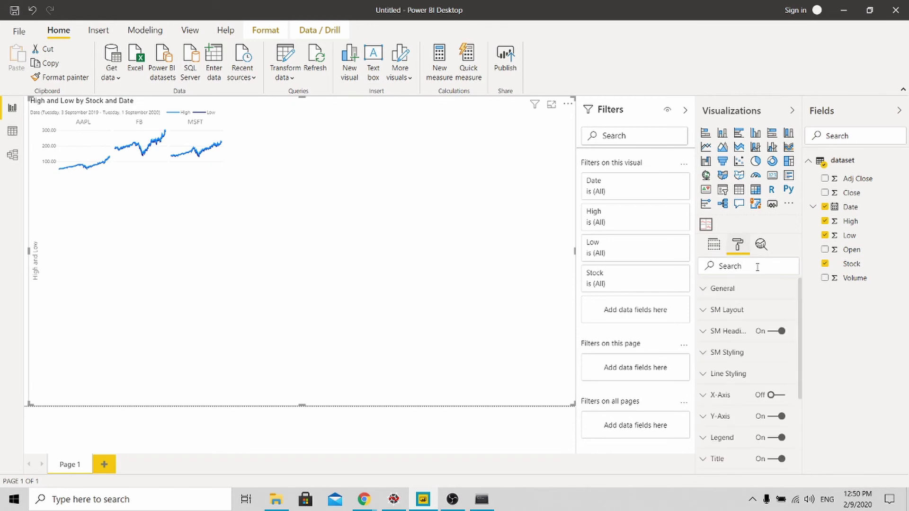
click(707, 311)
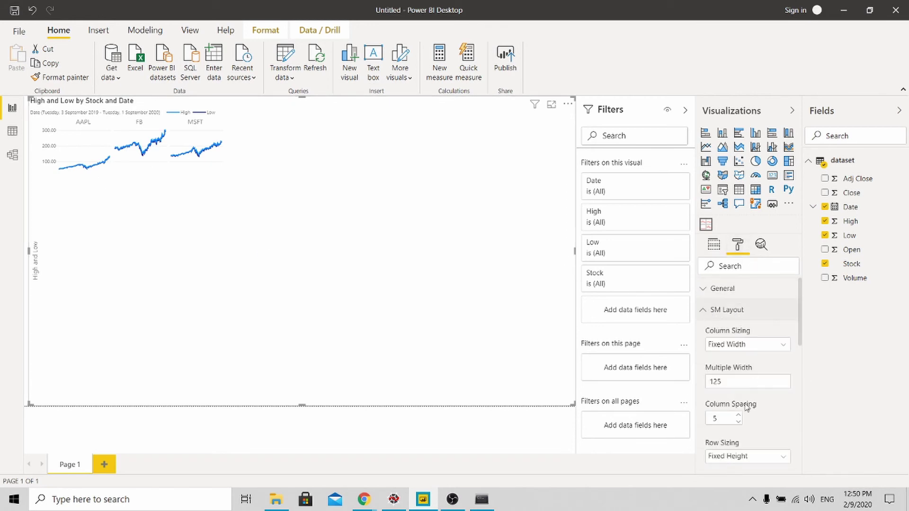
click(757, 345)
click(757, 372)
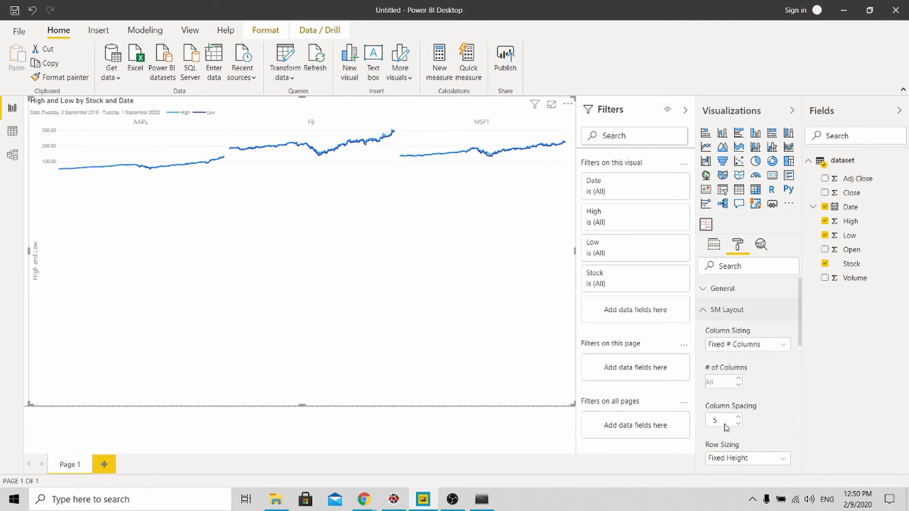
click(721, 384)
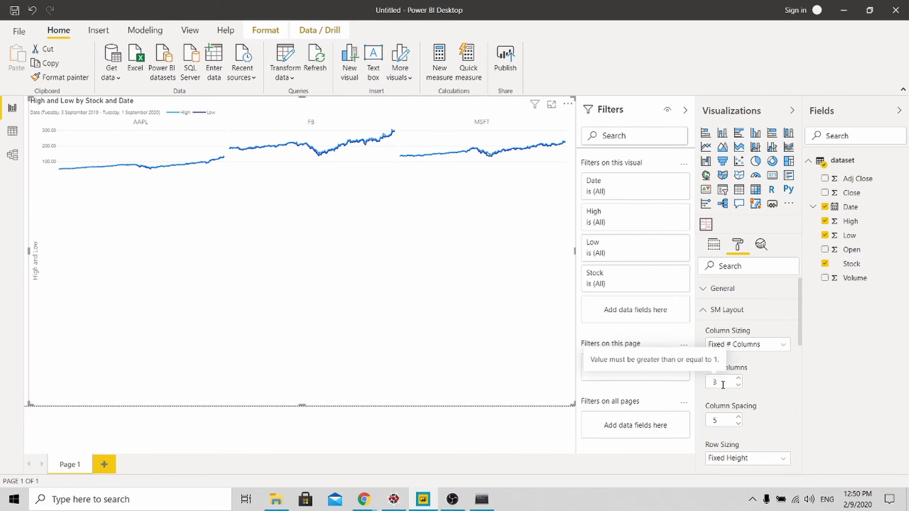
Set the small-multiple row sizing to Divide Evenly and shorten the chart to the upper page area
click(507, 439)
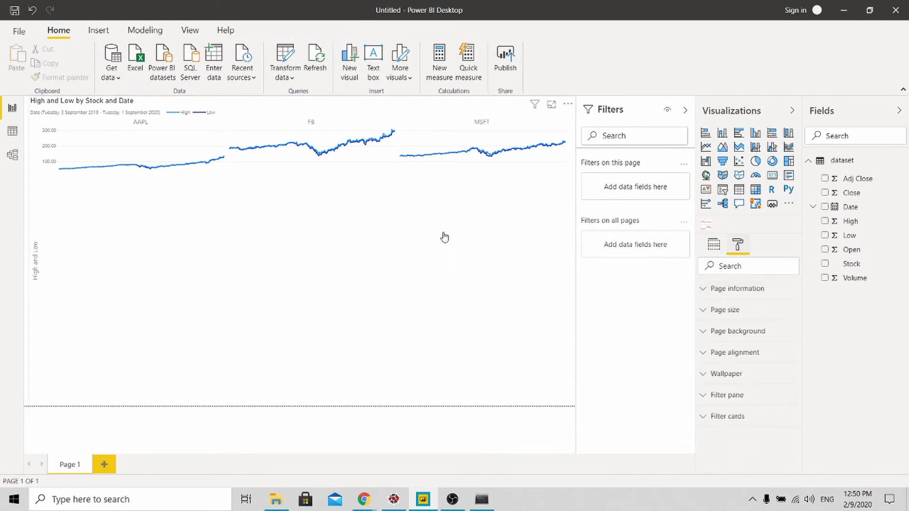
click(499, 126)
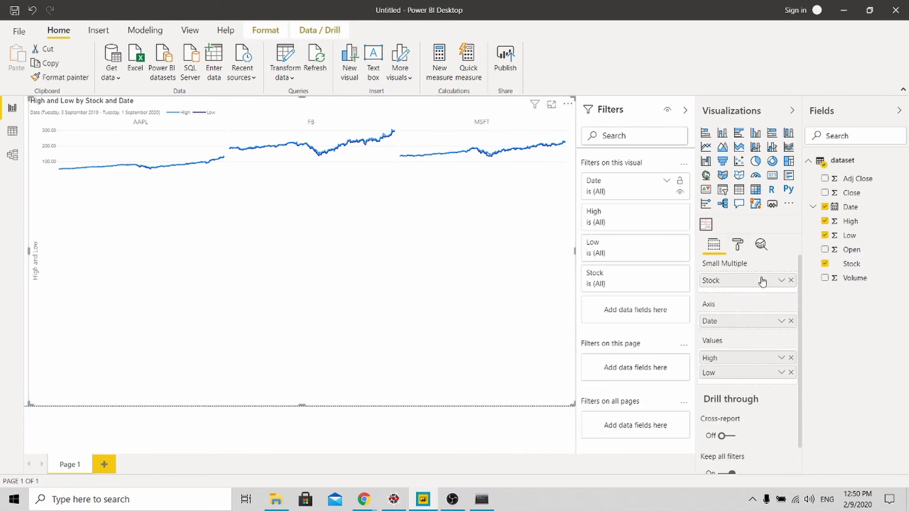
click(739, 246)
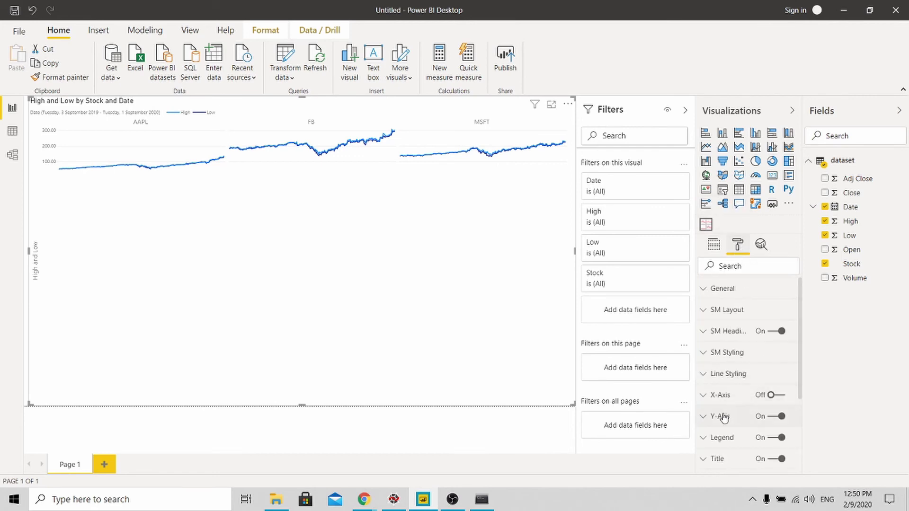
click(705, 313)
scroll(706, 317, down, 3)
click(765, 345)
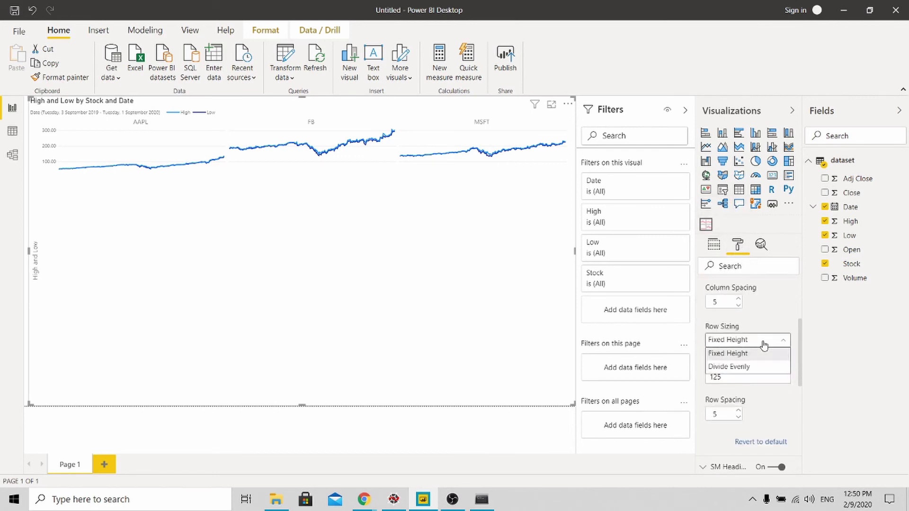
click(764, 345)
scroll(763, 345, up, 2)
scroll(763, 344, down, 3)
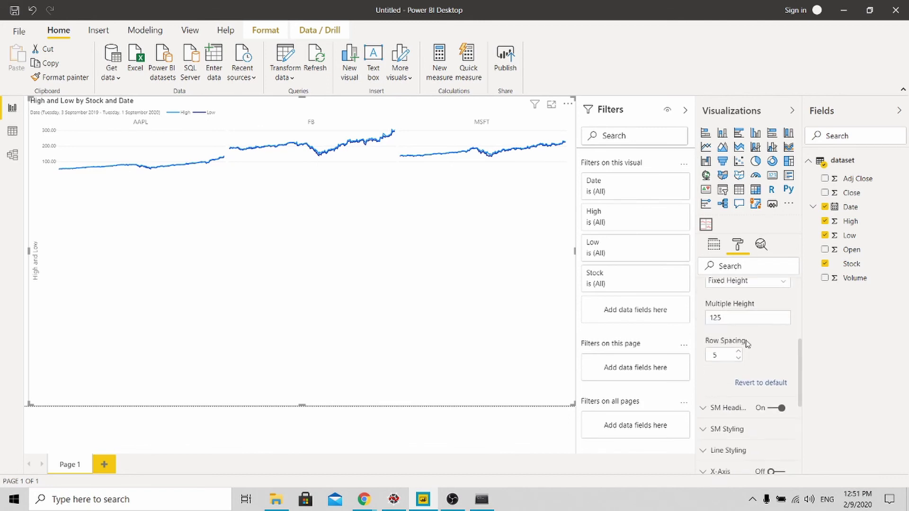
click(755, 282)
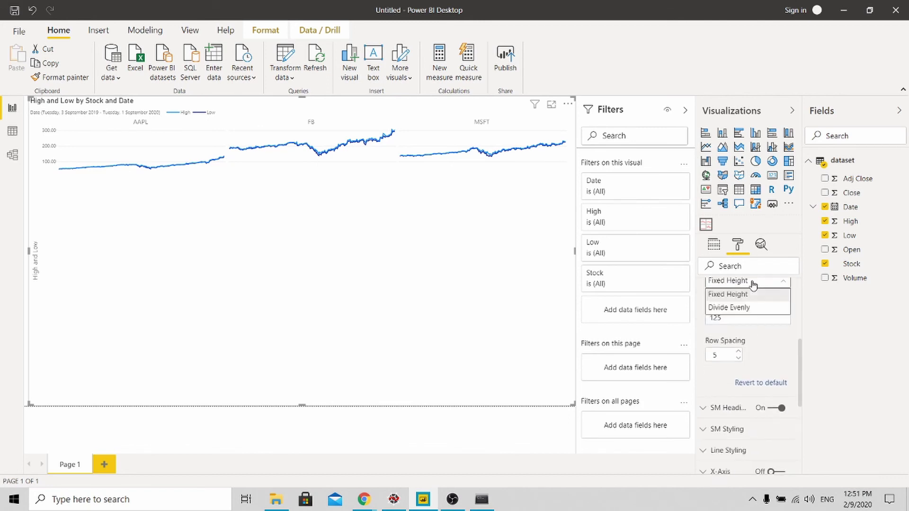
click(760, 309)
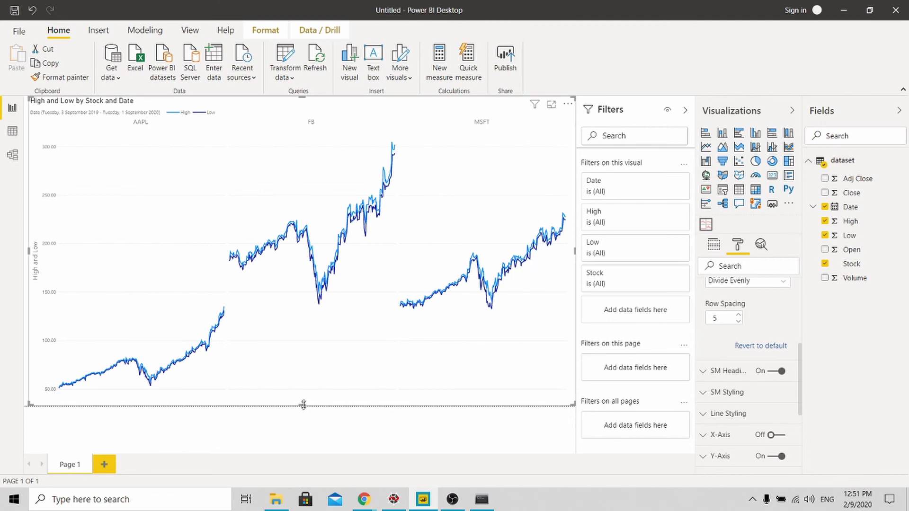
drag(302, 405, 317, 297)
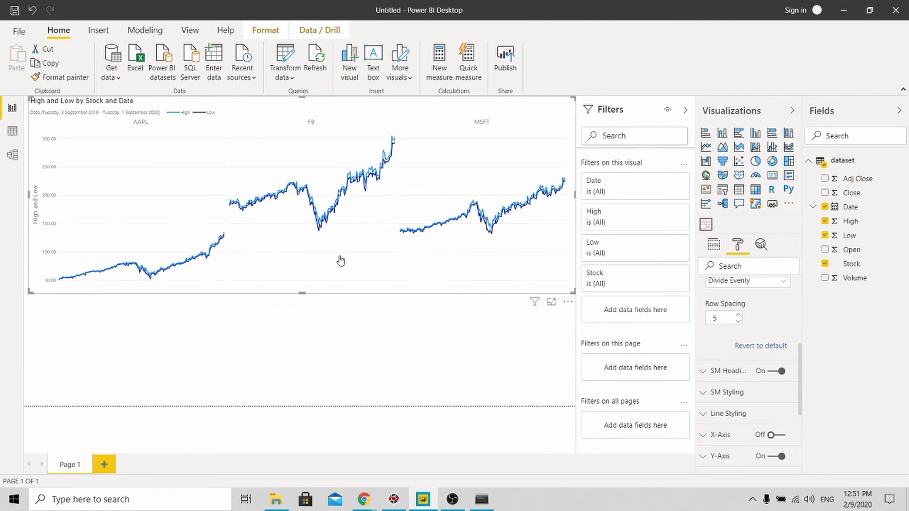
Turn on Show Area under the lines at 82% transparency, then deselect the chart
click(724, 414)
click(713, 384)
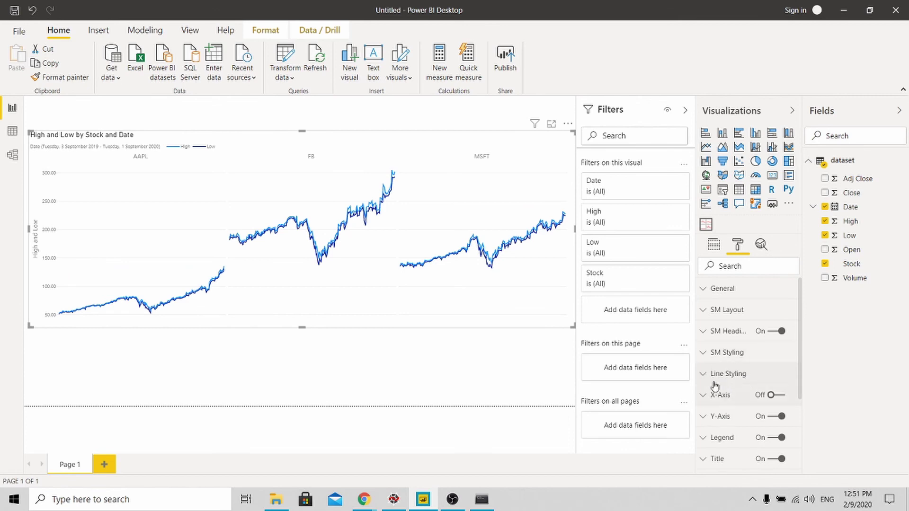
click(725, 375)
scroll(725, 379, down, 8)
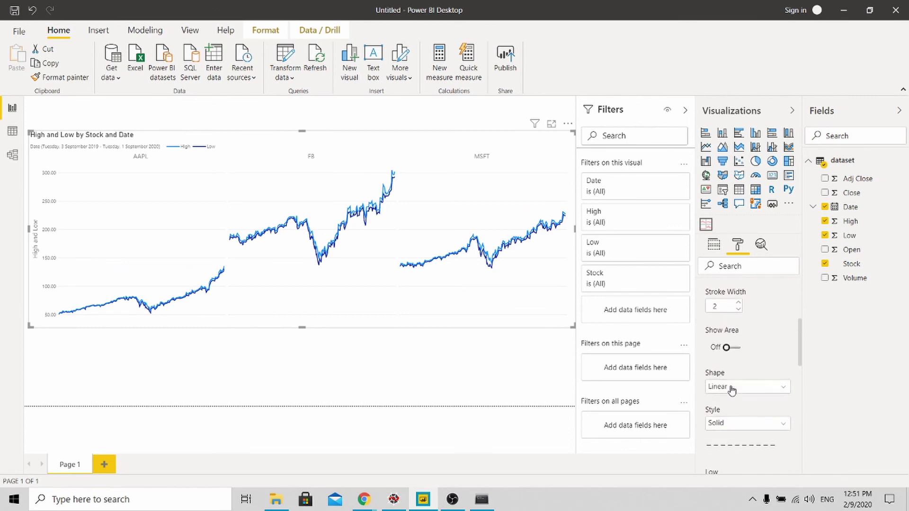
scroll(721, 401, down, 2)
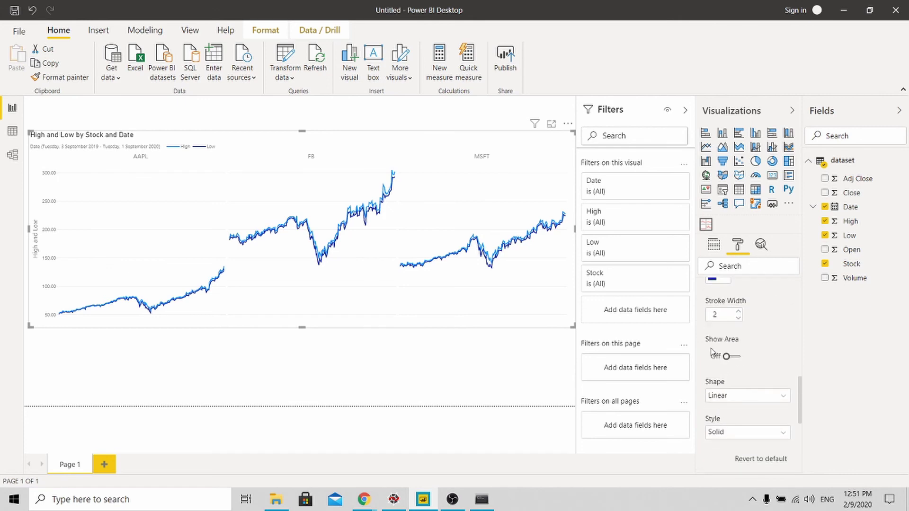
click(728, 358)
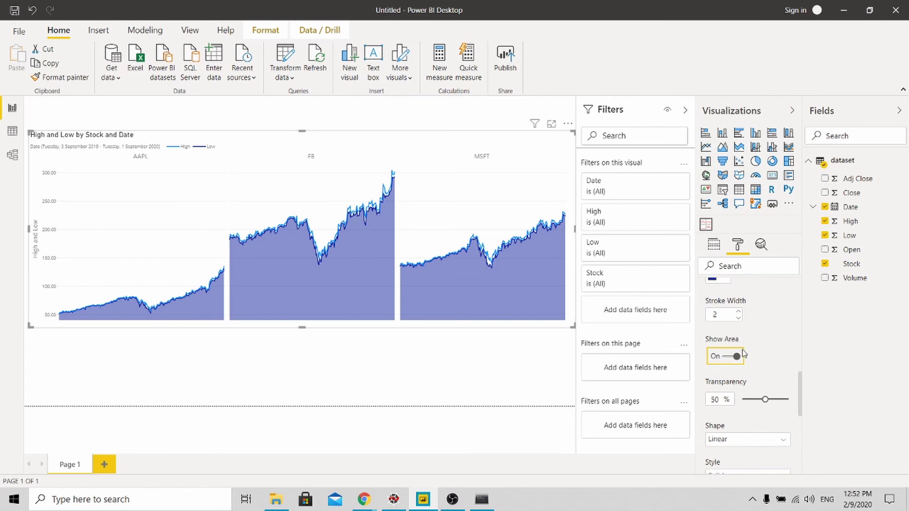
drag(768, 400, 780, 399)
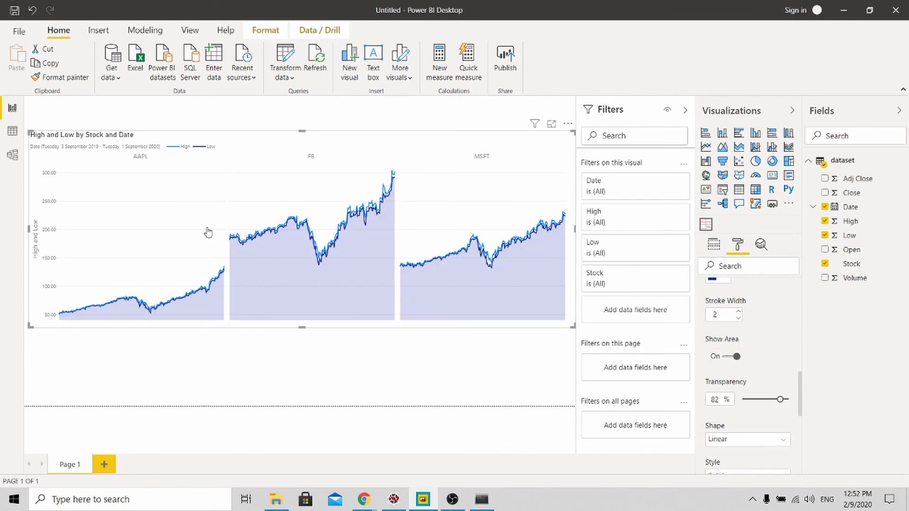
key(Escape)
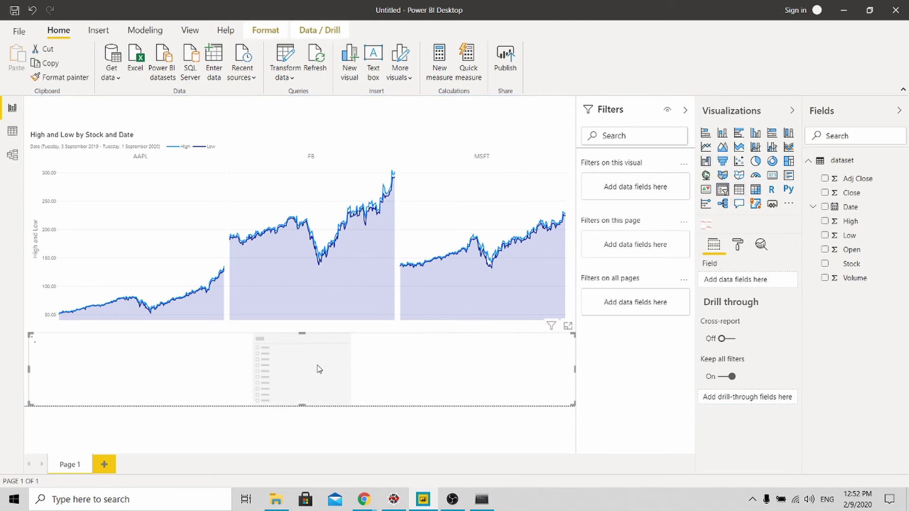
Set the slicer to Date from 27/2/2020 through 1/9/2020 and make it shorter
click(826, 209)
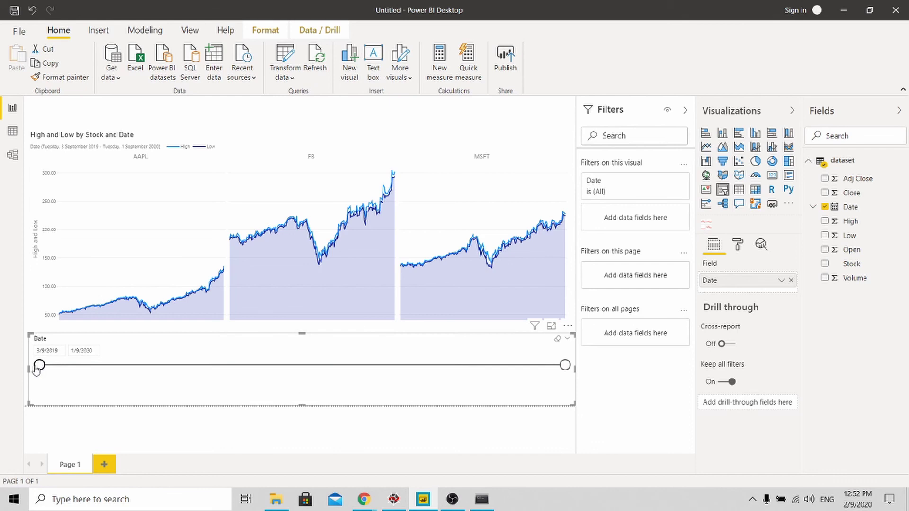
drag(40, 365, 146, 365)
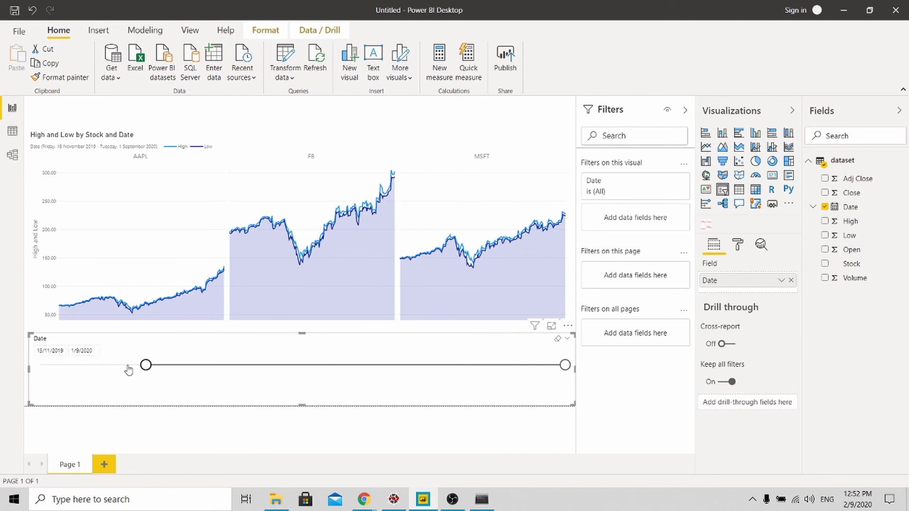
drag(147, 367, 202, 369)
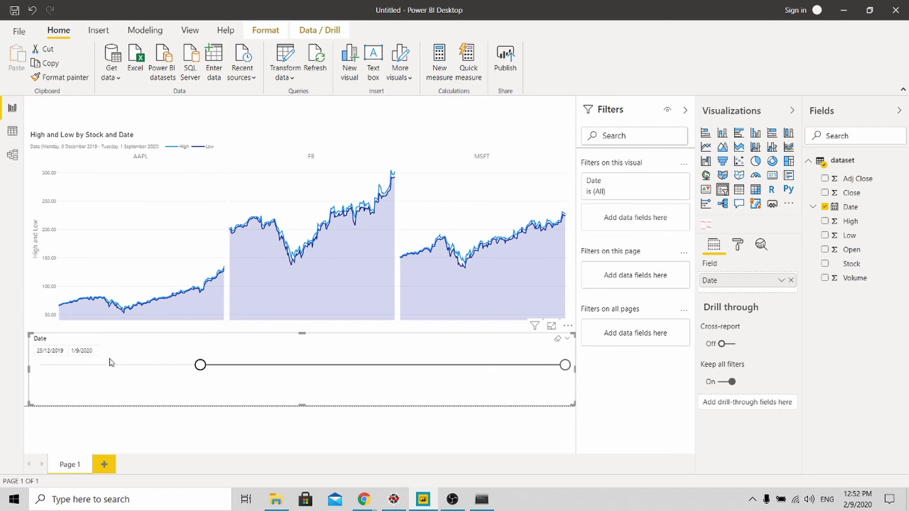
click(50, 350)
click(158, 230)
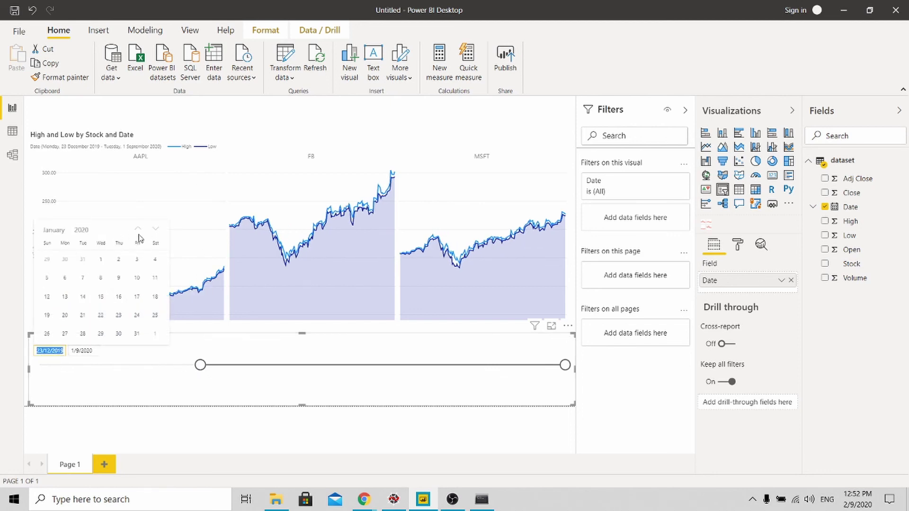
click(101, 259)
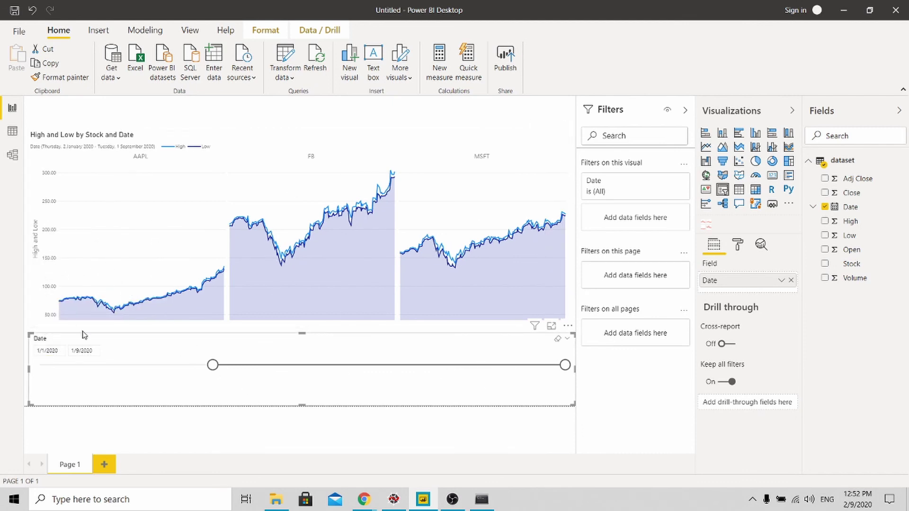
drag(214, 365, 298, 368)
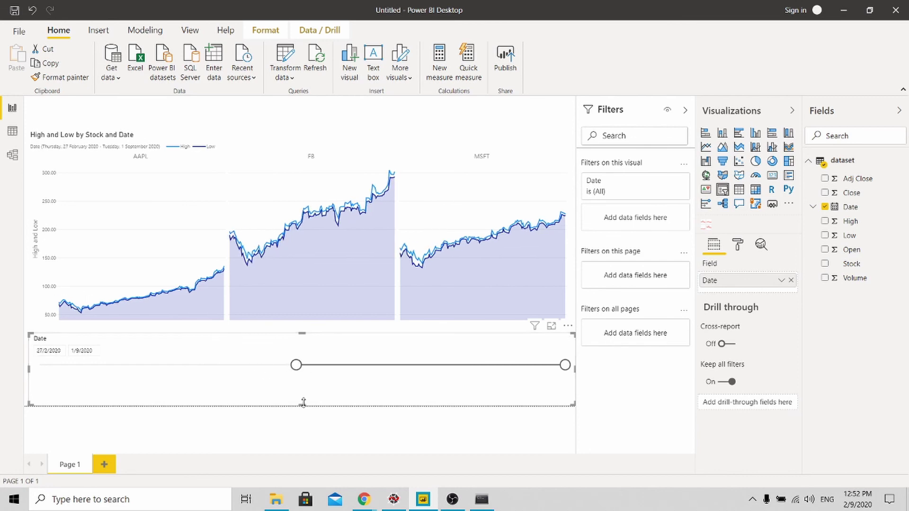
drag(311, 400, 303, 392)
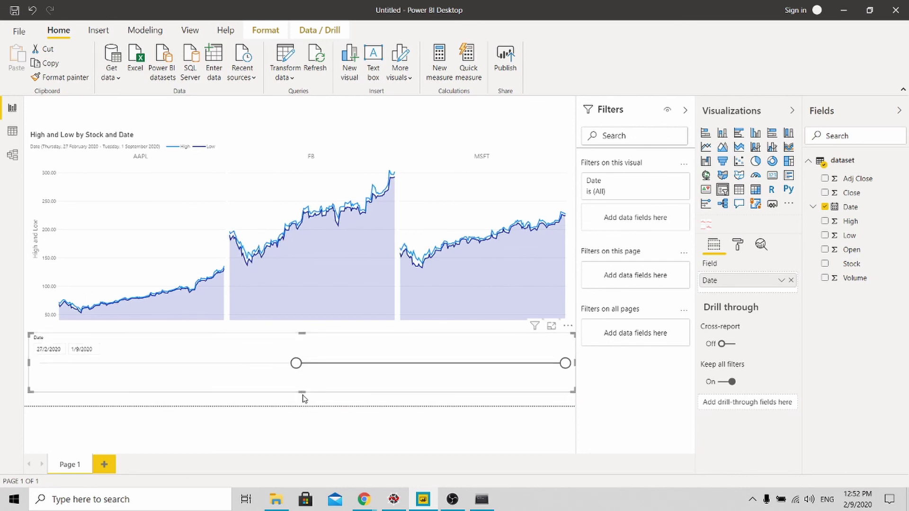
click(322, 408)
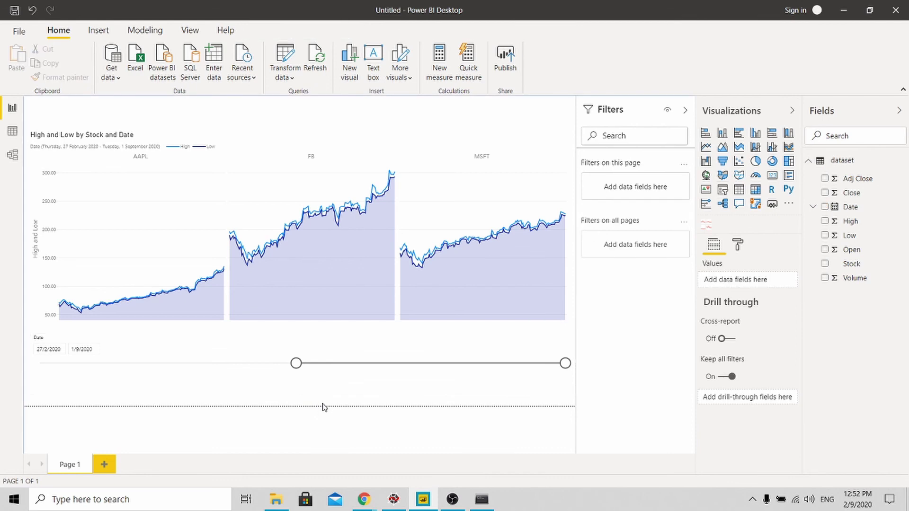